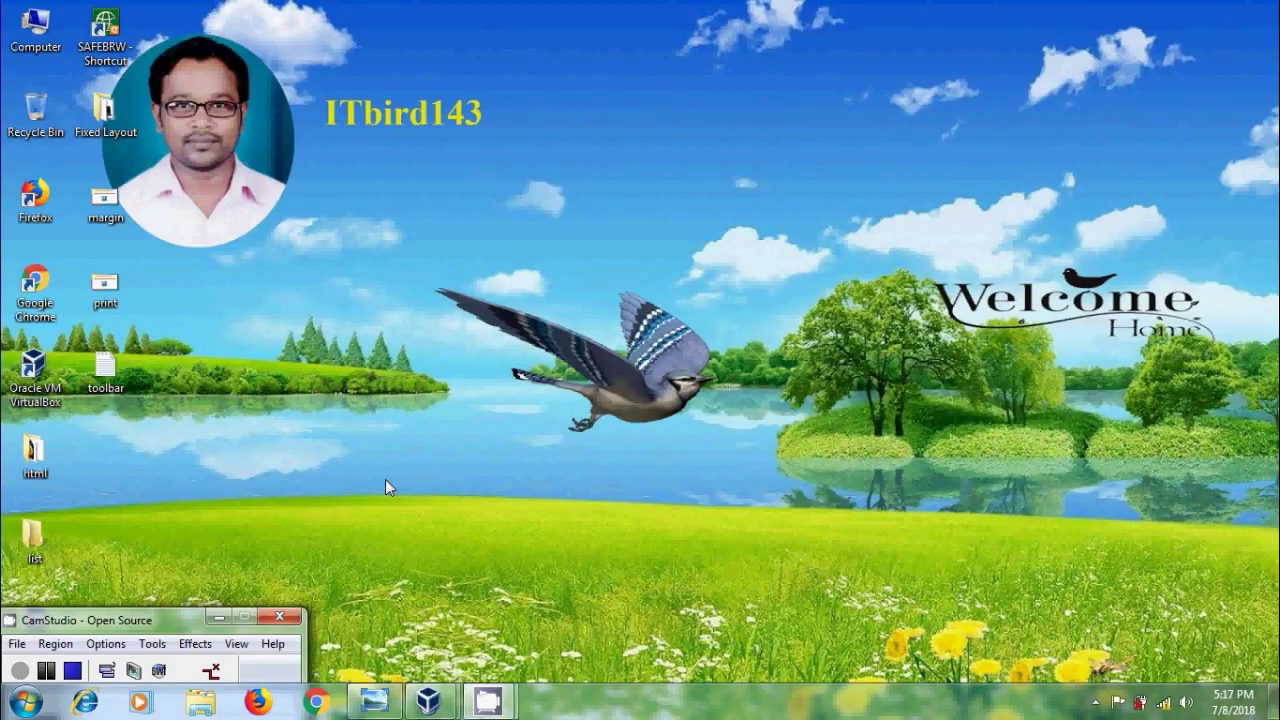
Step: Restore the VirtualBox window showing OneNote's Employee From India page
{"action": "left_click", "coordinate": [374, 701]}
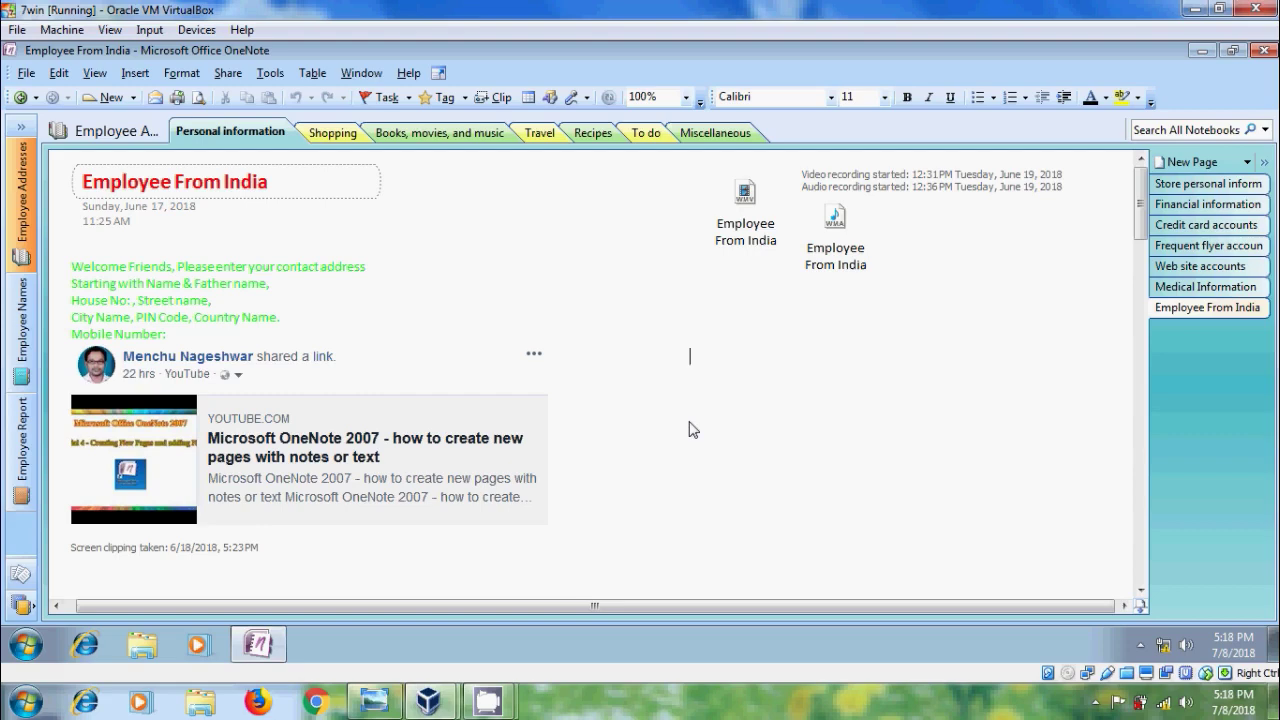
{"action": "mouse_move", "coordinate": [1145, 220]}
{"action": "left_mouse_down"}
{"action": "mouse_move", "coordinate": [1148, 397]}
{"action": "mouse_move", "coordinate": [1138, 212]}
{"action": "left_mouse_up"}
{"action": "left_click", "coordinate": [26, 73]}
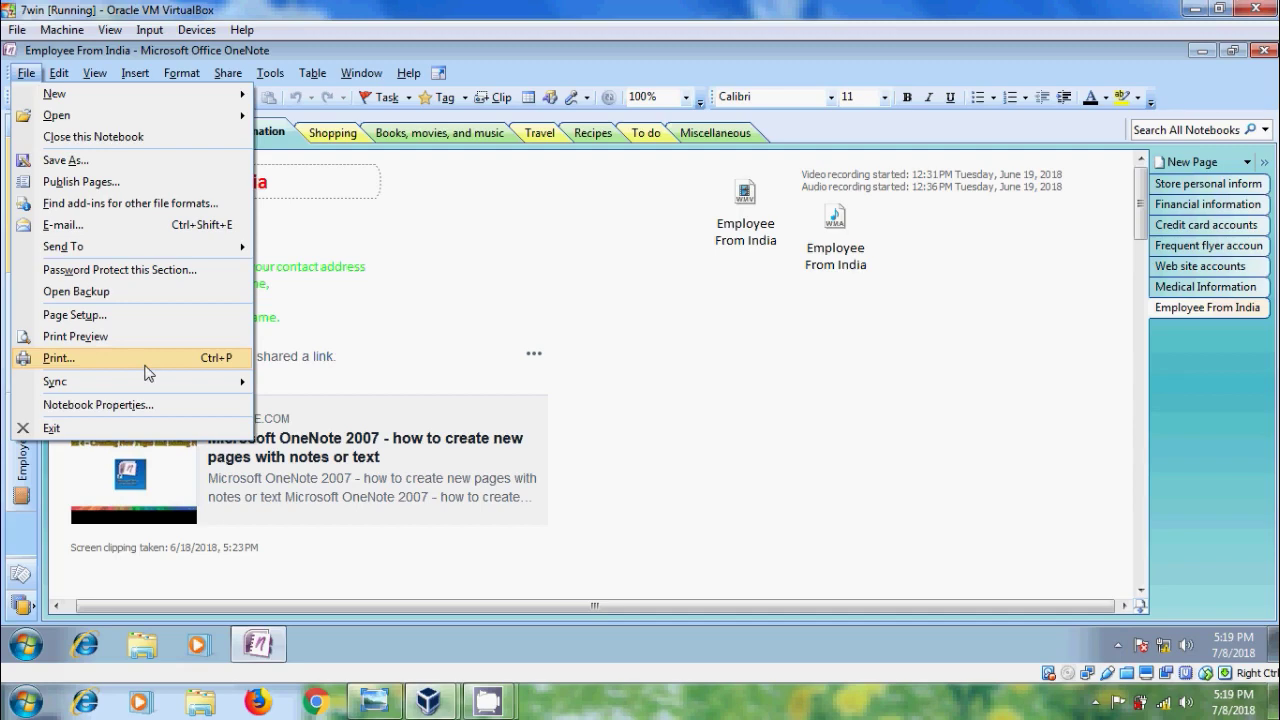
{"action": "left_click", "coordinate": [416, 226]}
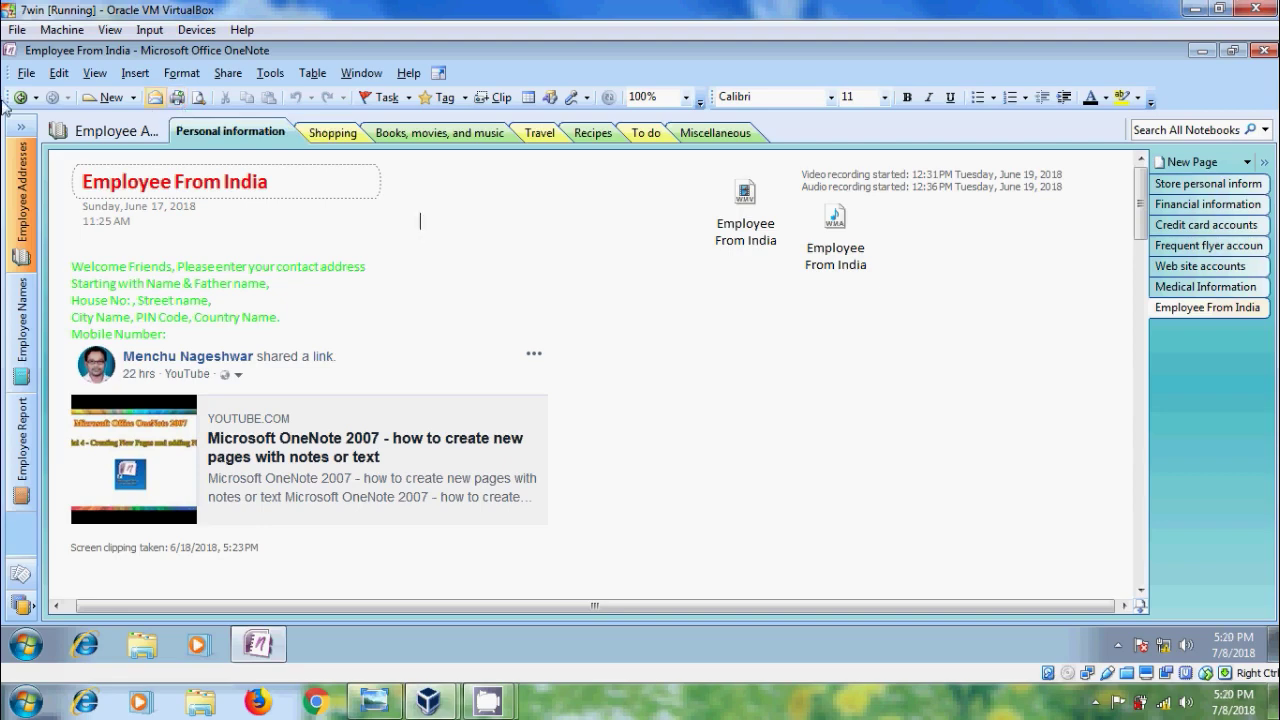
{"action": "left_click", "coordinate": [28, 76]}
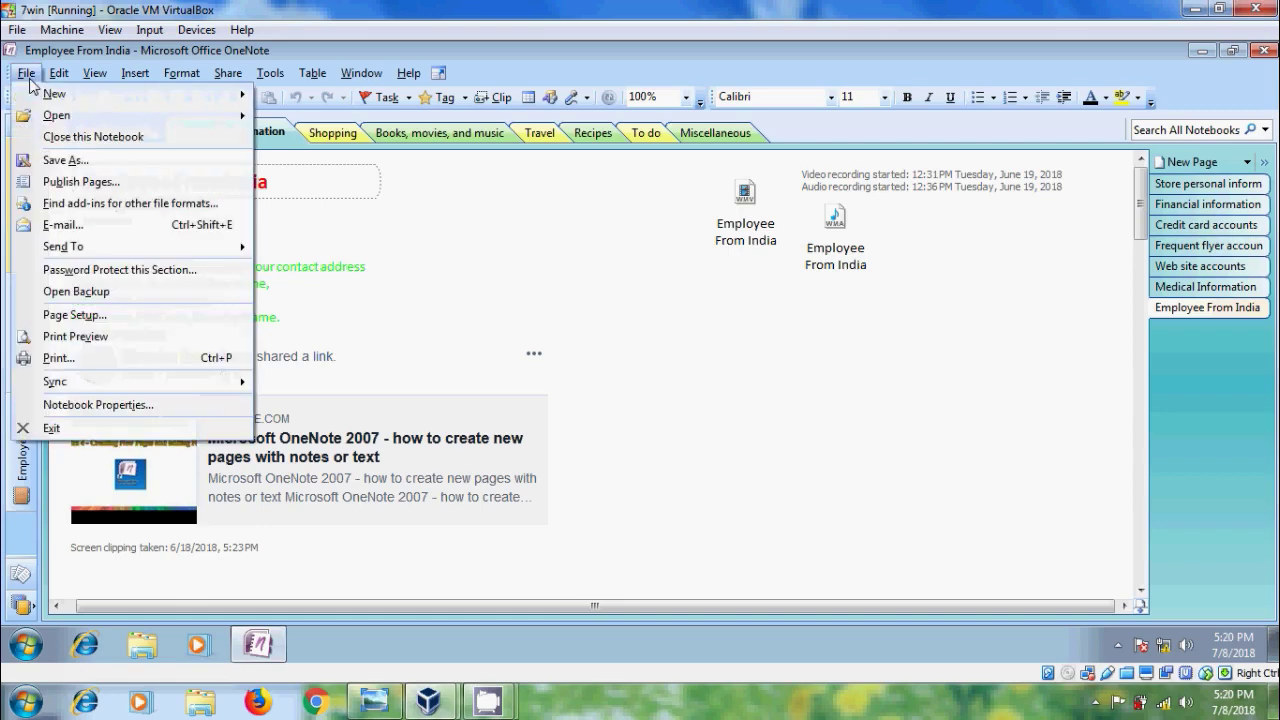
{"action": "left_click", "coordinate": [119, 356]}
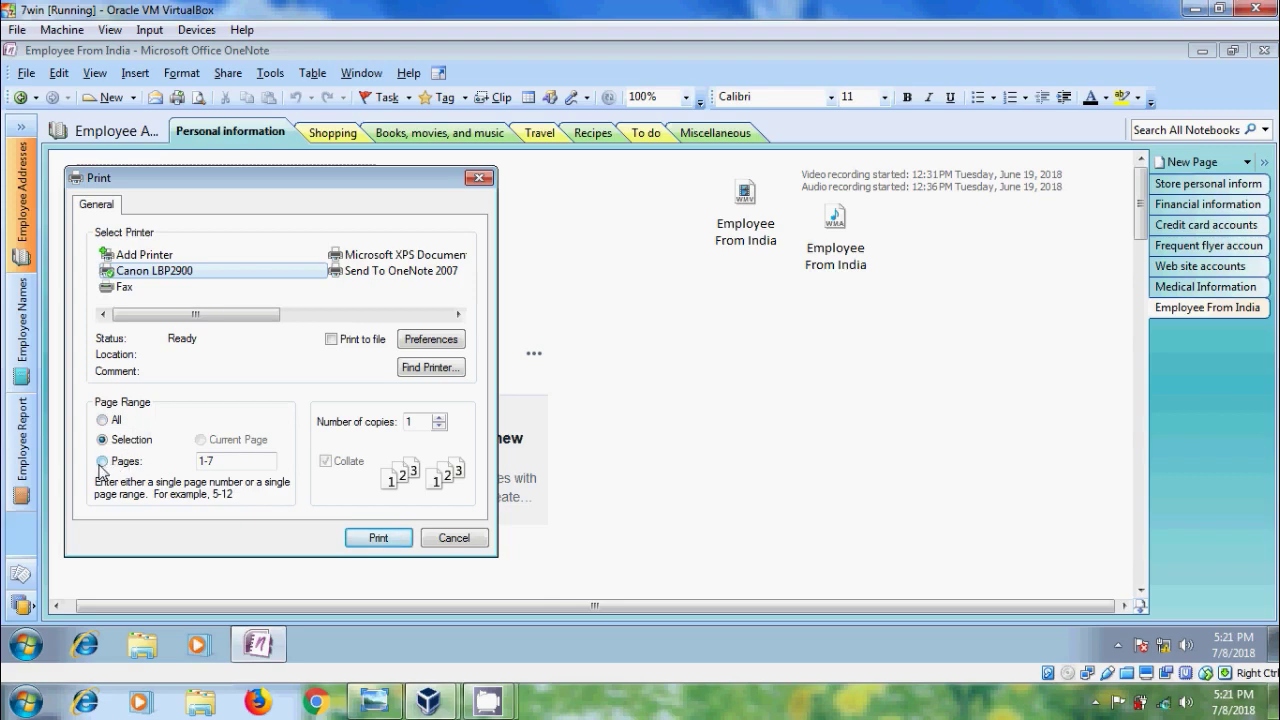
{"action": "left_click", "coordinate": [102, 461]}
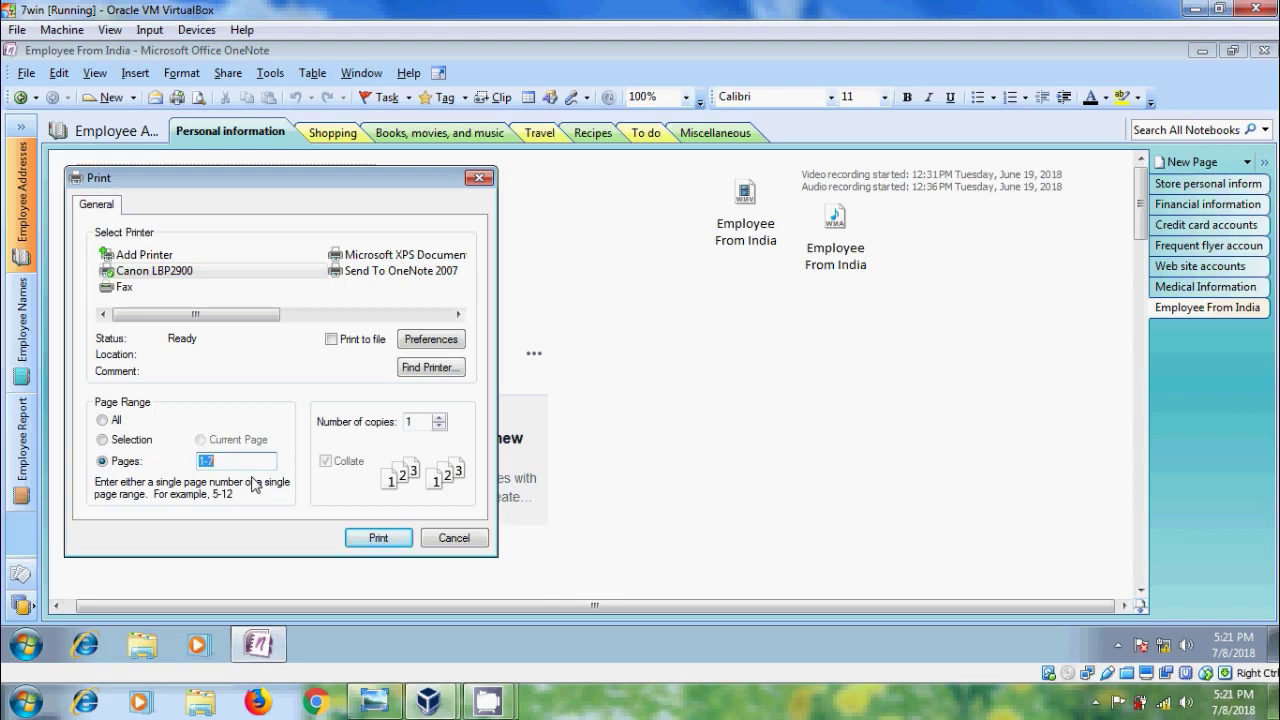
{"action": "type", "text": "1-"}
{"action": "type", "text": "5"}
Step: Close the Print dialog and open Print Preview with print range Current Section
{"action": "left_click", "coordinate": [462, 538]}
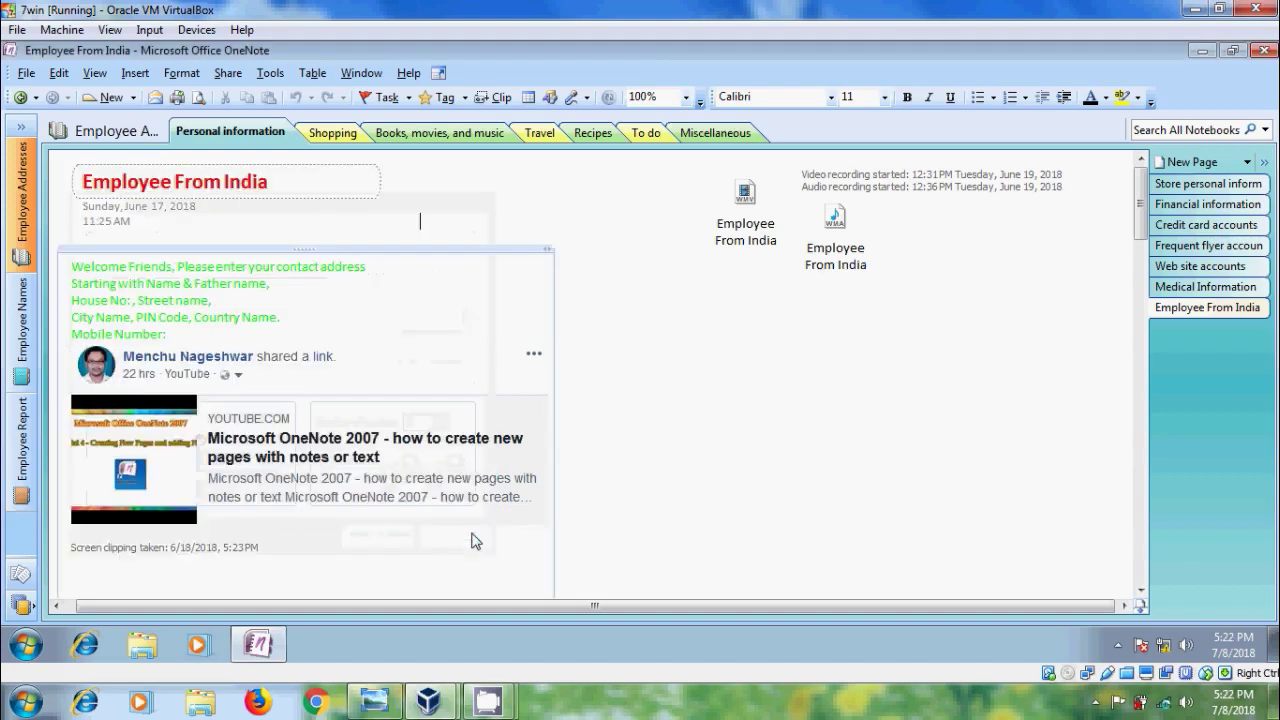
{"action": "left_click", "coordinate": [27, 76]}
{"action": "left_click", "coordinate": [123, 335]}
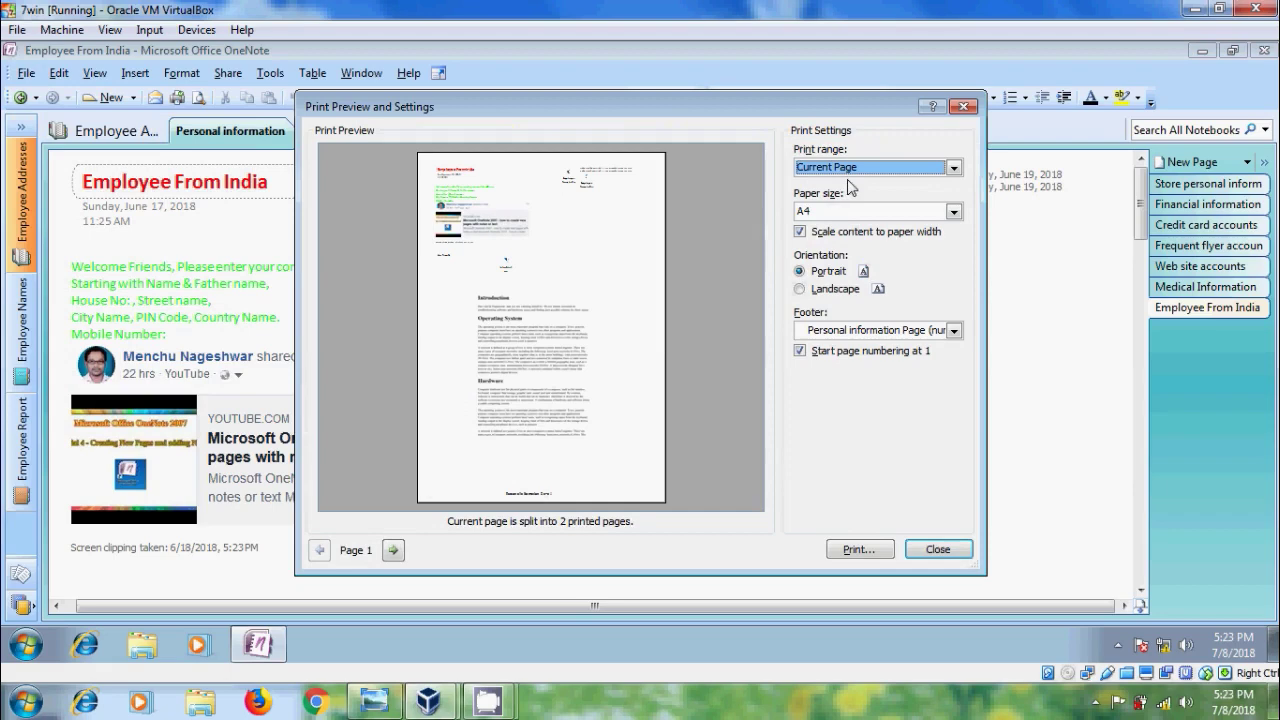
{"action": "left_click", "coordinate": [954, 168]}
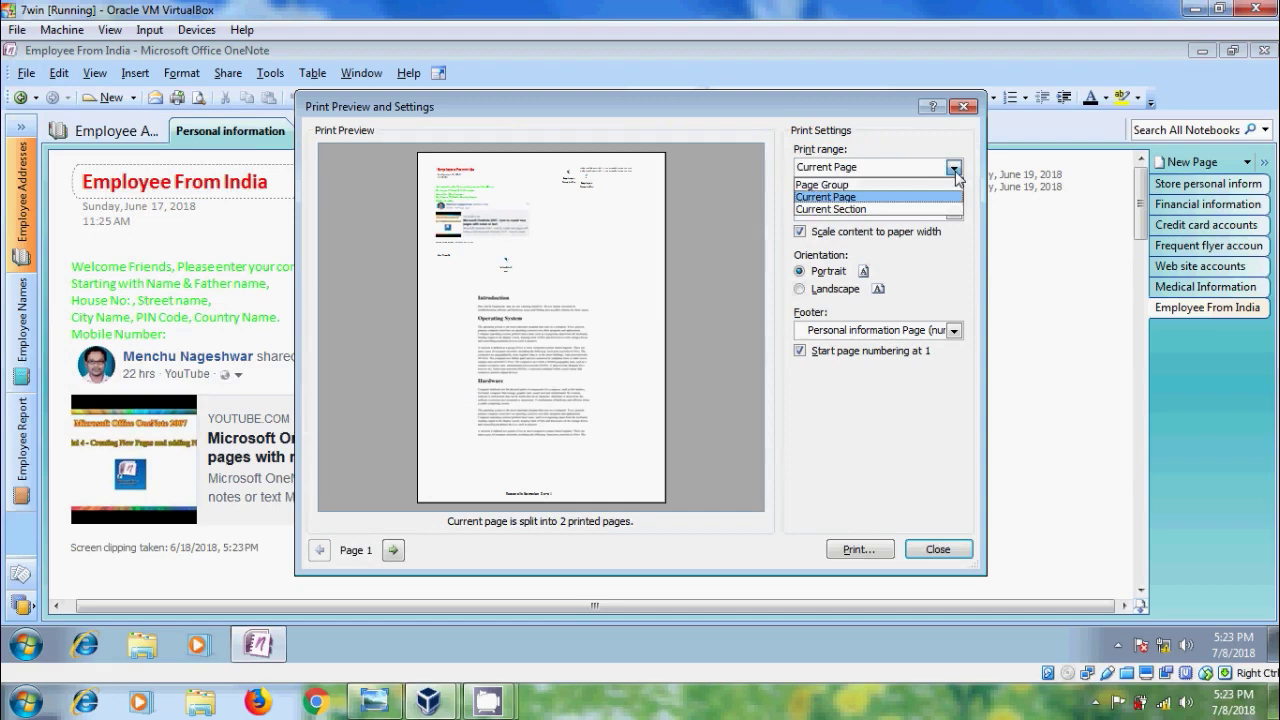
{"action": "left_click", "coordinate": [906, 209]}
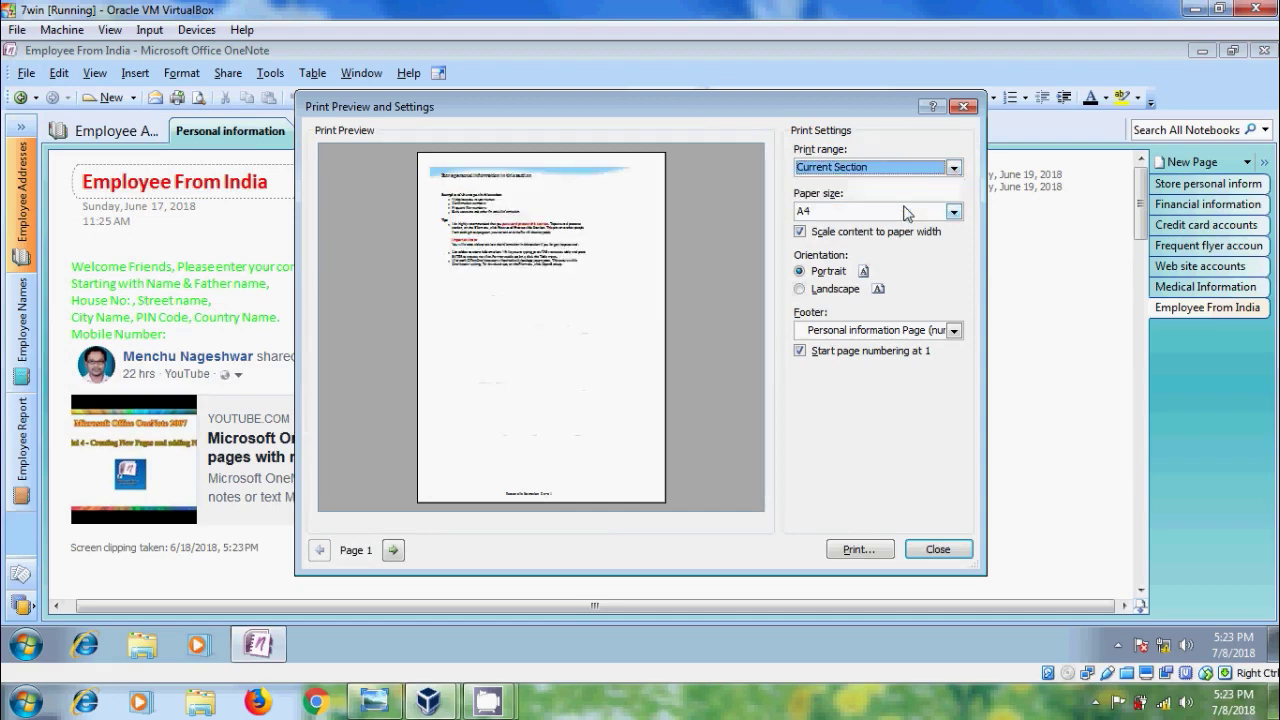
Step: Page forward to the last page of the section preview and back again
{"action": "left_click", "coordinate": [394, 552]}
{"action": "left_click", "coordinate": [394, 551]}
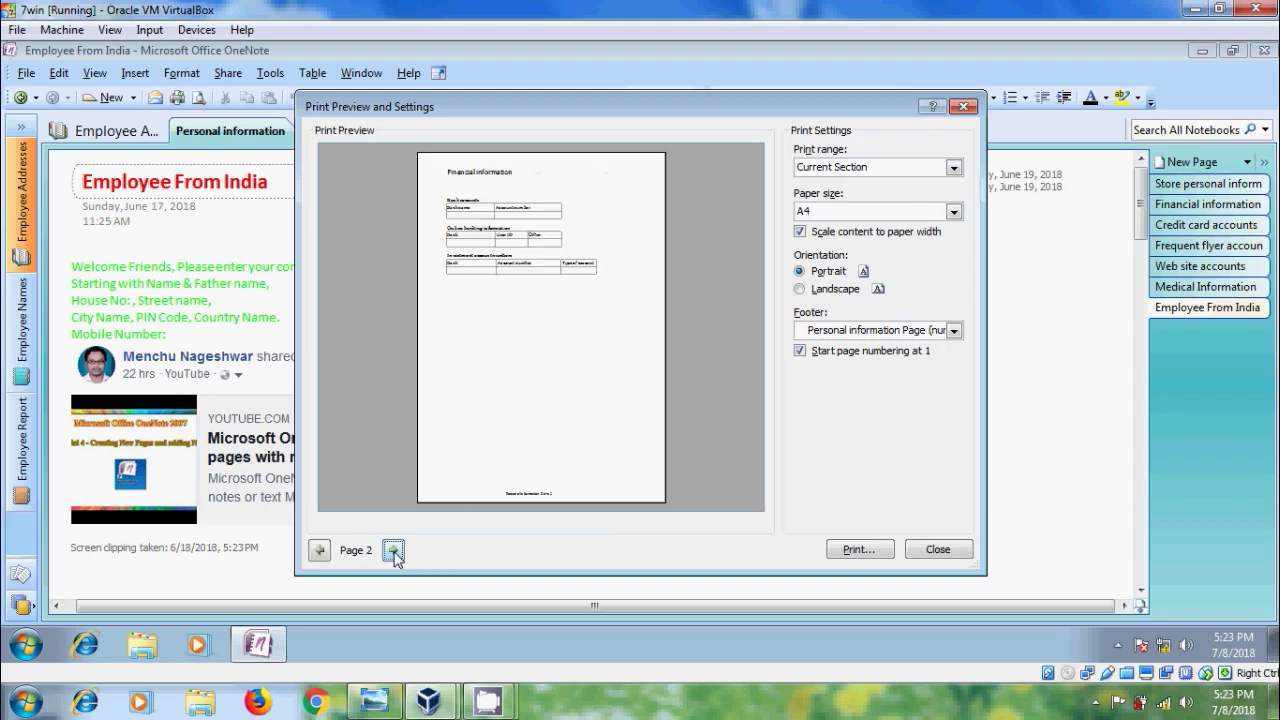
{"action": "left_click", "coordinate": [394, 551]}
{"action": "left_click", "coordinate": [394, 551]}
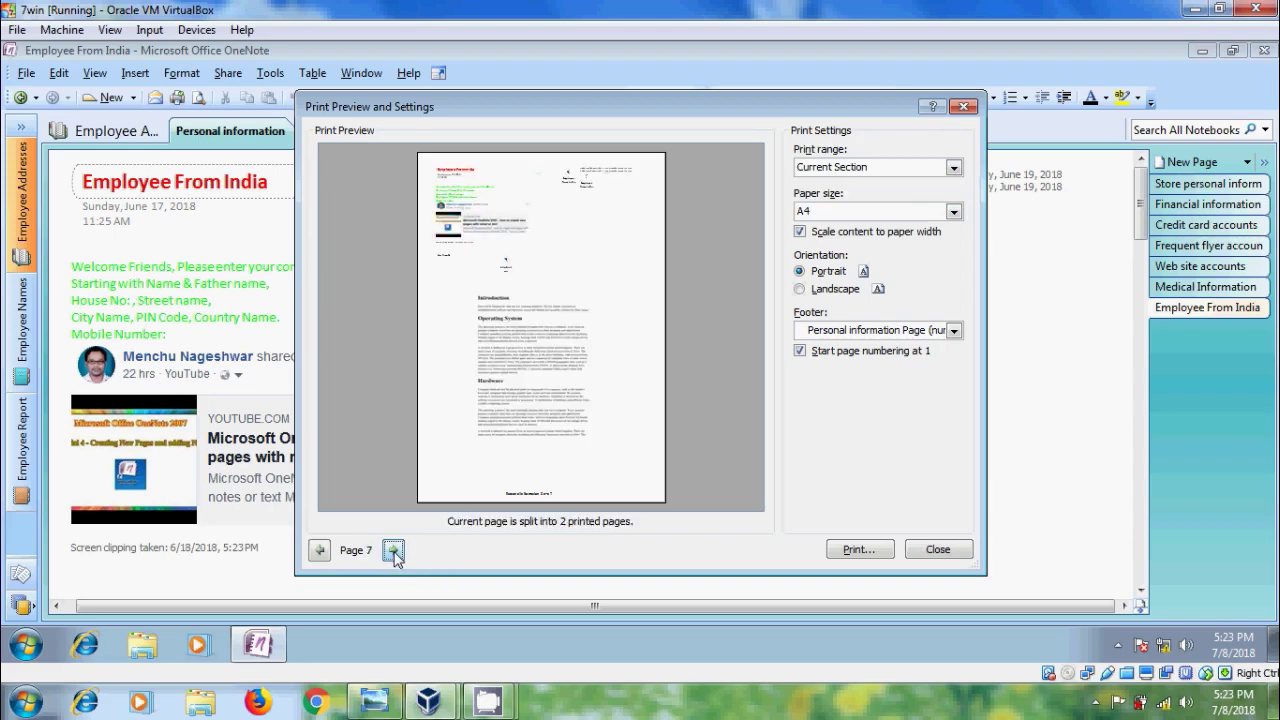
{"action": "left_click", "coordinate": [394, 551]}
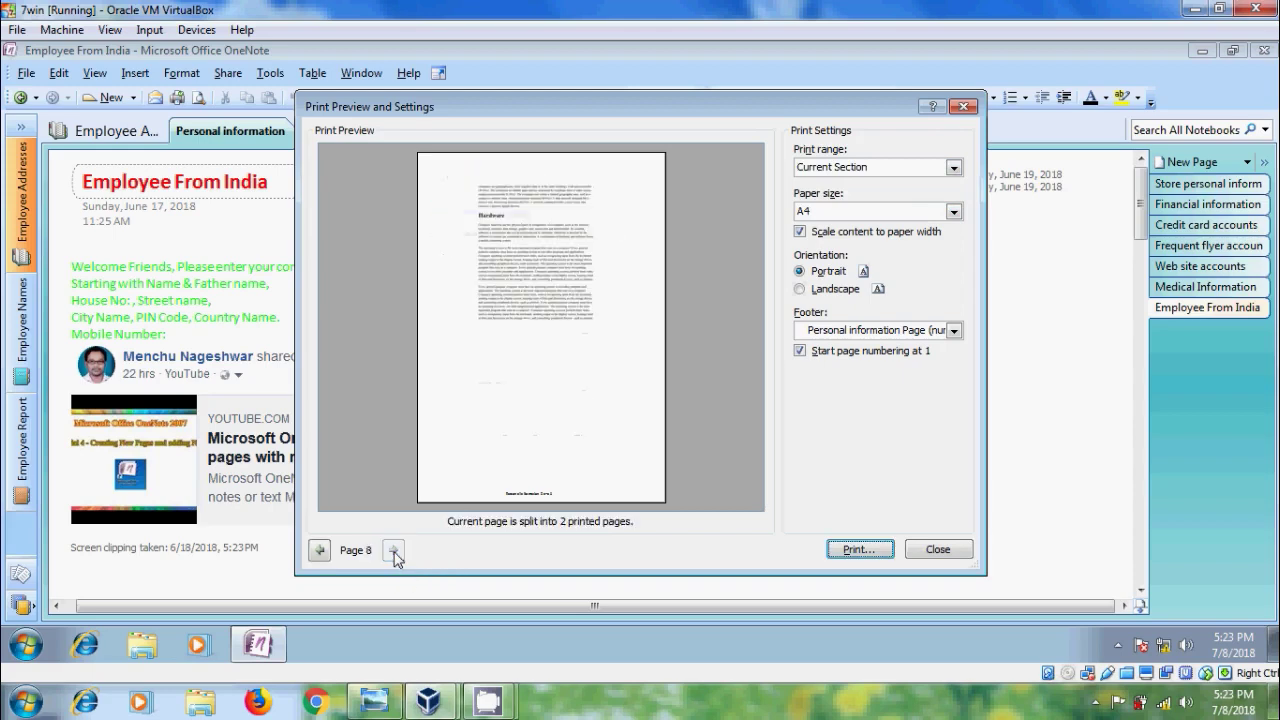
{"action": "left_click", "coordinate": [320, 551]}
{"action": "left_click", "coordinate": [320, 551]}
{"action": "left_click", "coordinate": [320, 551]}
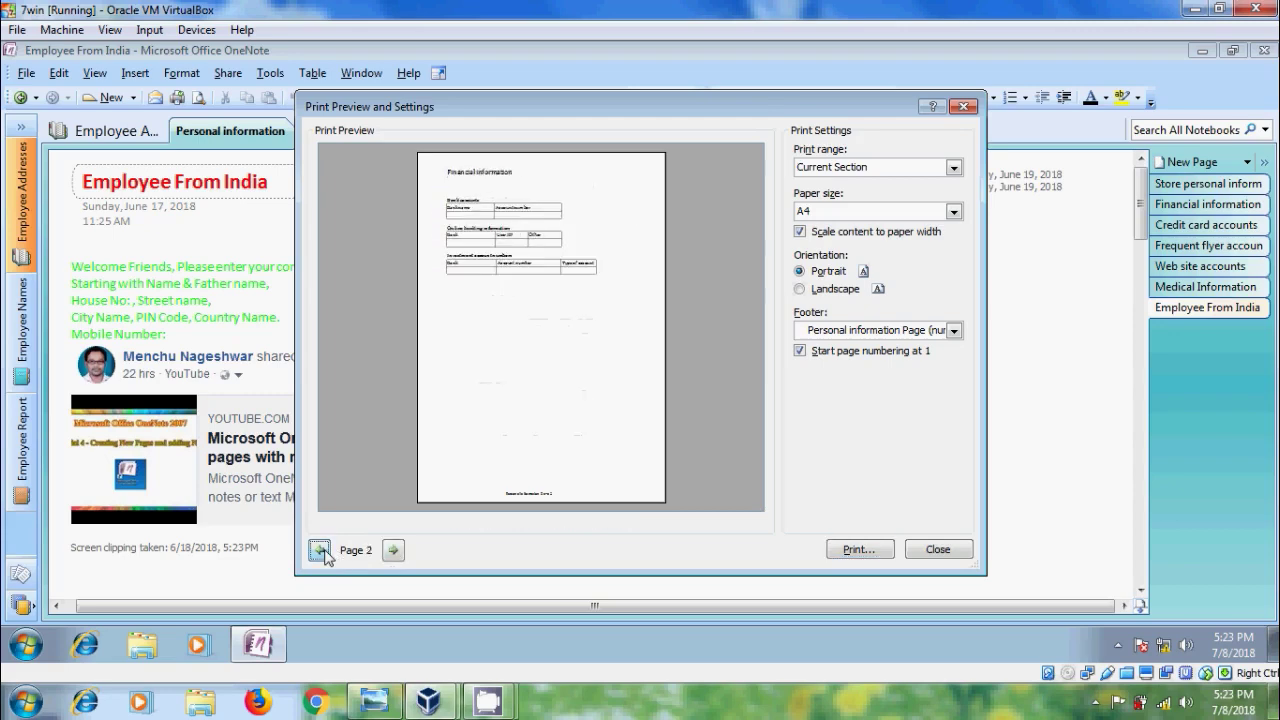
{"action": "left_click", "coordinate": [320, 551]}
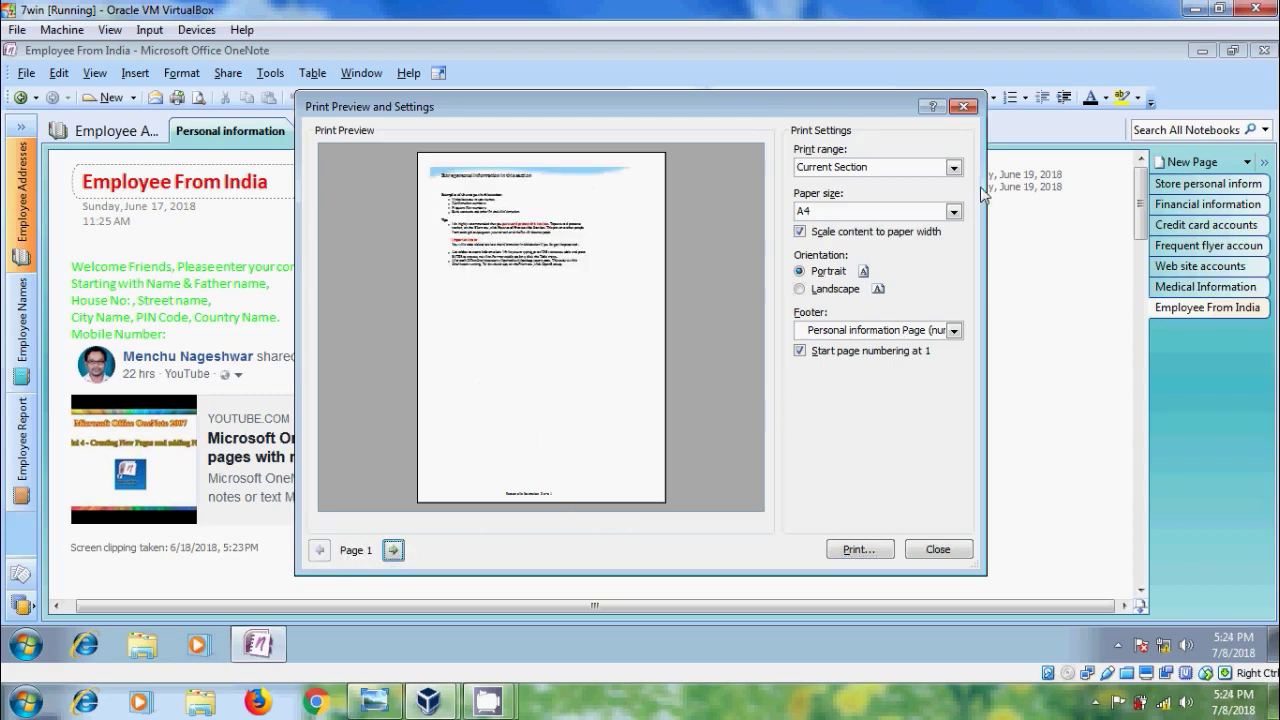
Step: Change the print range to Page Group and preview its second page
{"action": "left_click", "coordinate": [955, 170]}
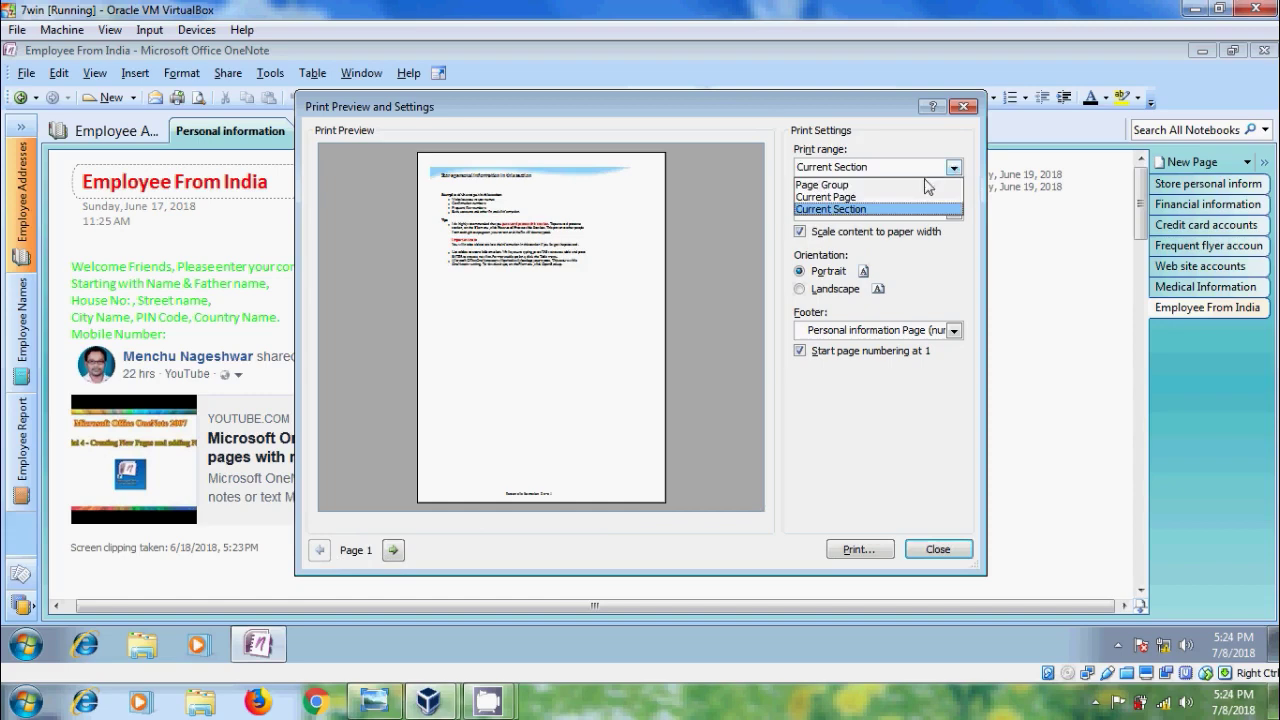
{"action": "left_click", "coordinate": [869, 186]}
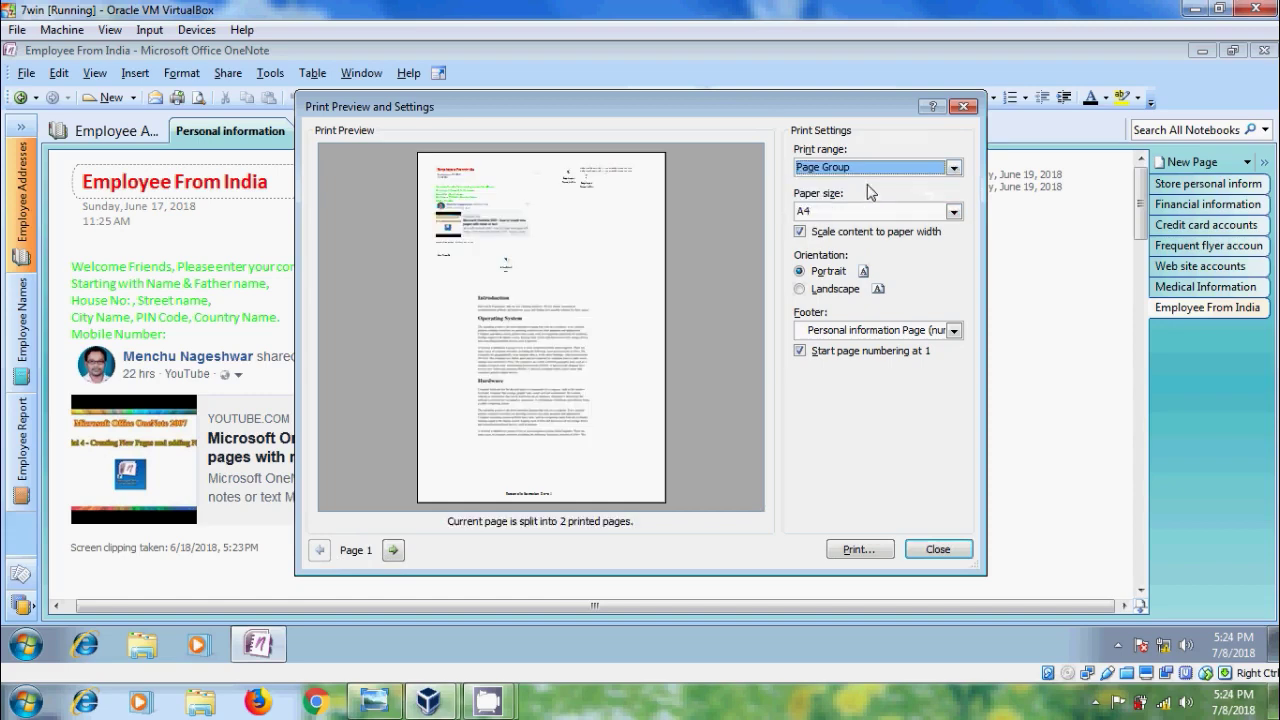
{"action": "left_click", "coordinate": [399, 558]}
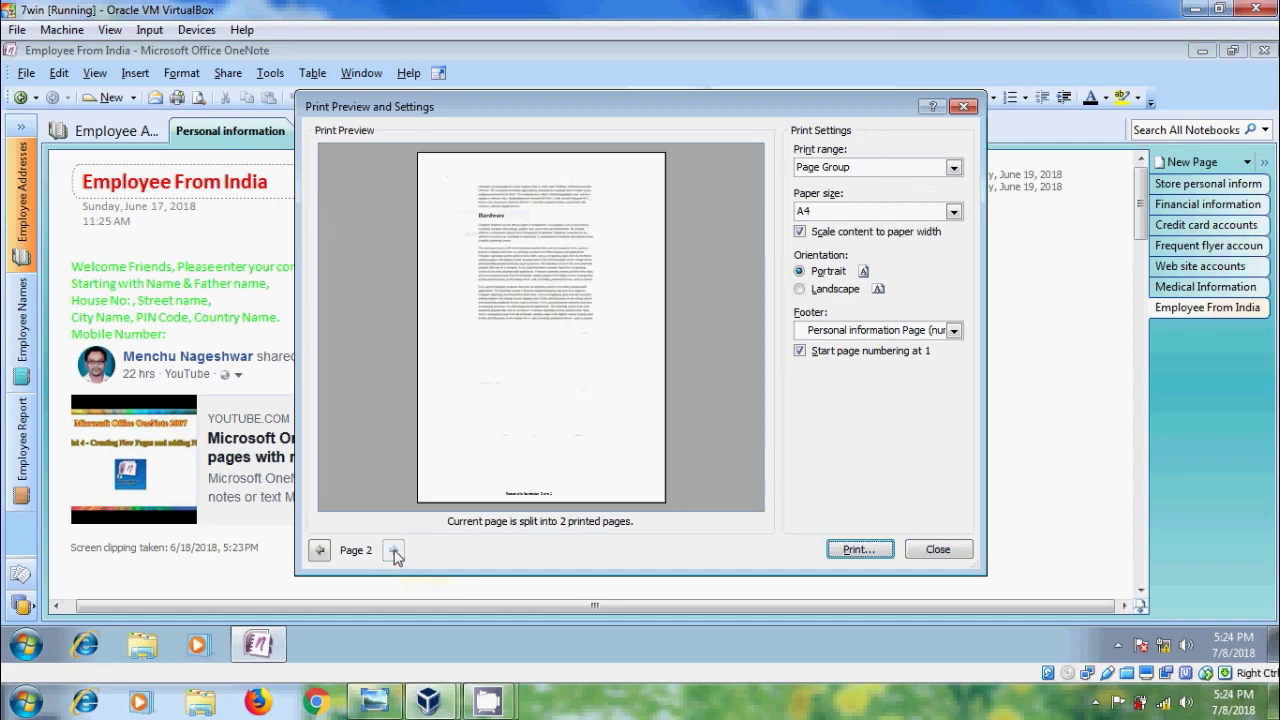
Step: Return to the first preview page and keep the paper size at A4
{"action": "left_click", "coordinate": [320, 557]}
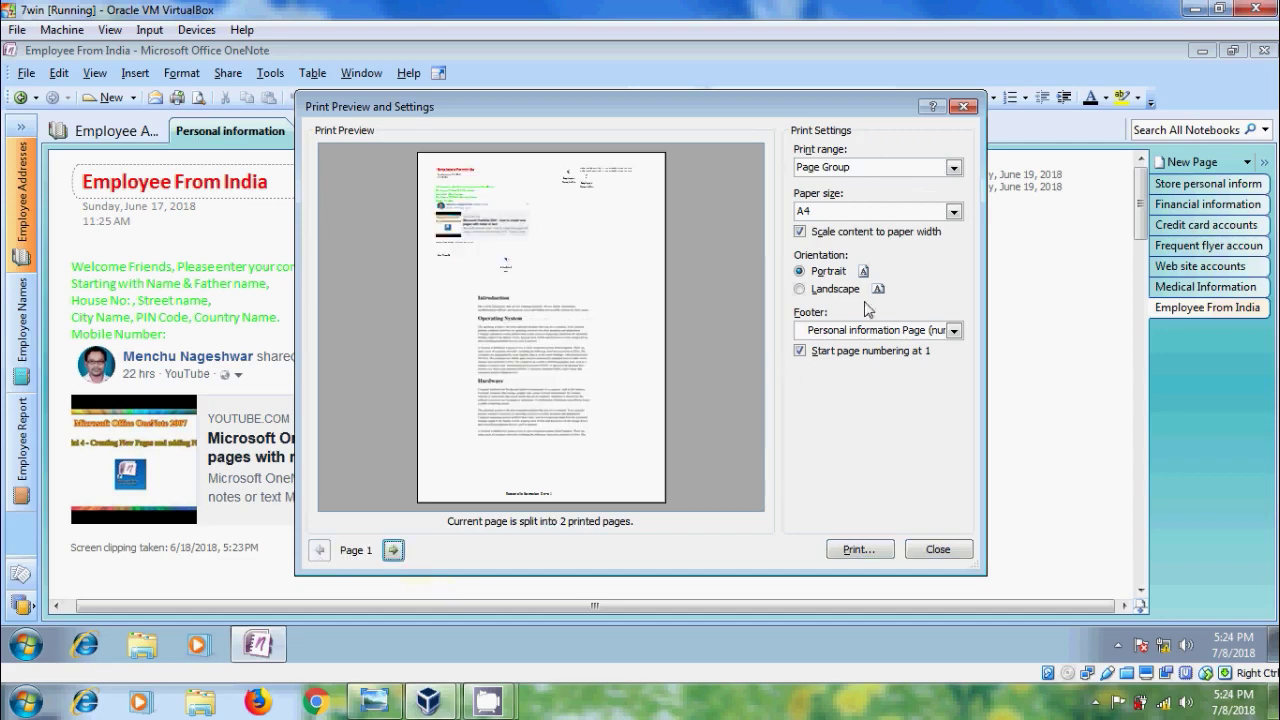
{"action": "left_click", "coordinate": [954, 212]}
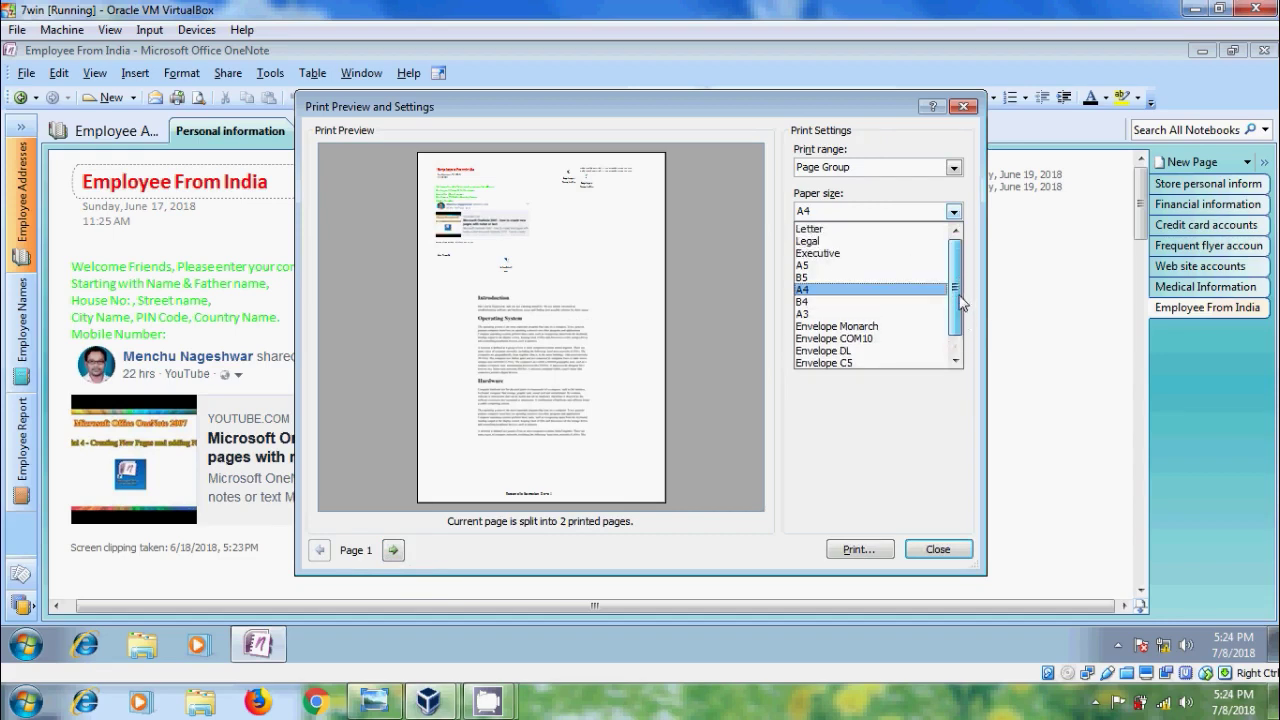
{"action": "left_click_drag", "start_coordinate": [962, 332], "coordinate": [960, 320]}
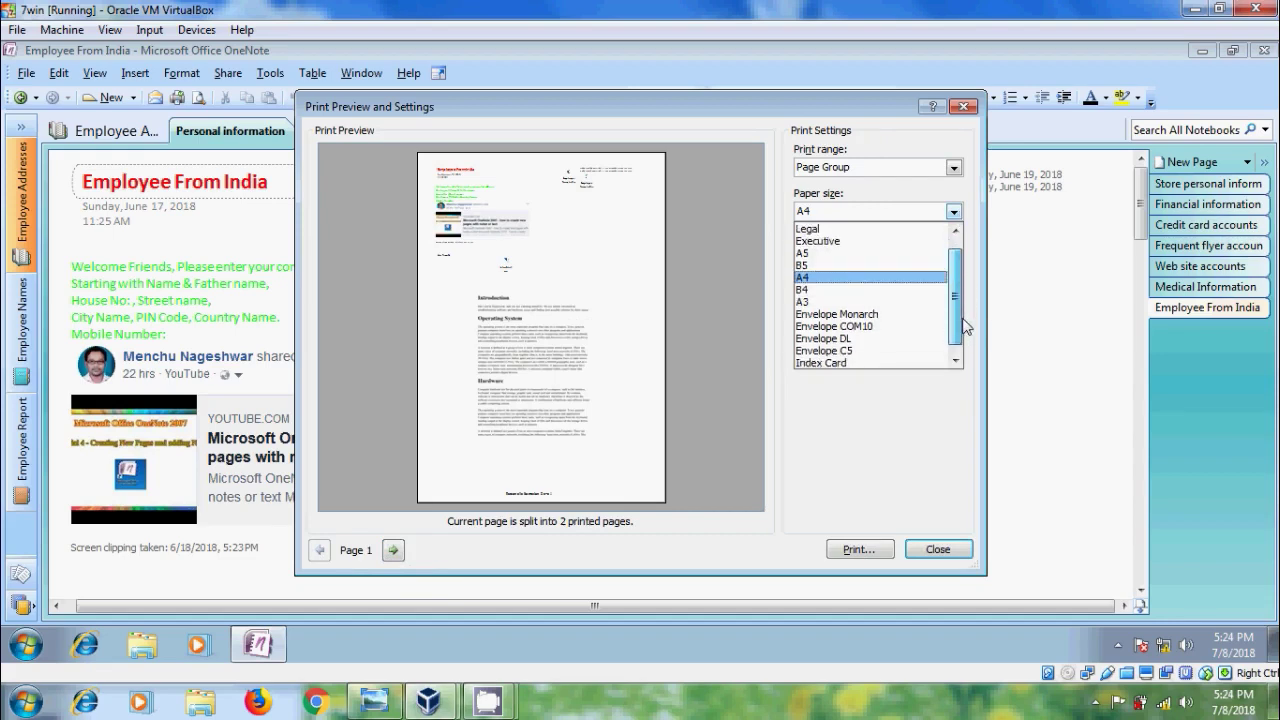
{"action": "left_click", "coordinate": [955, 214]}
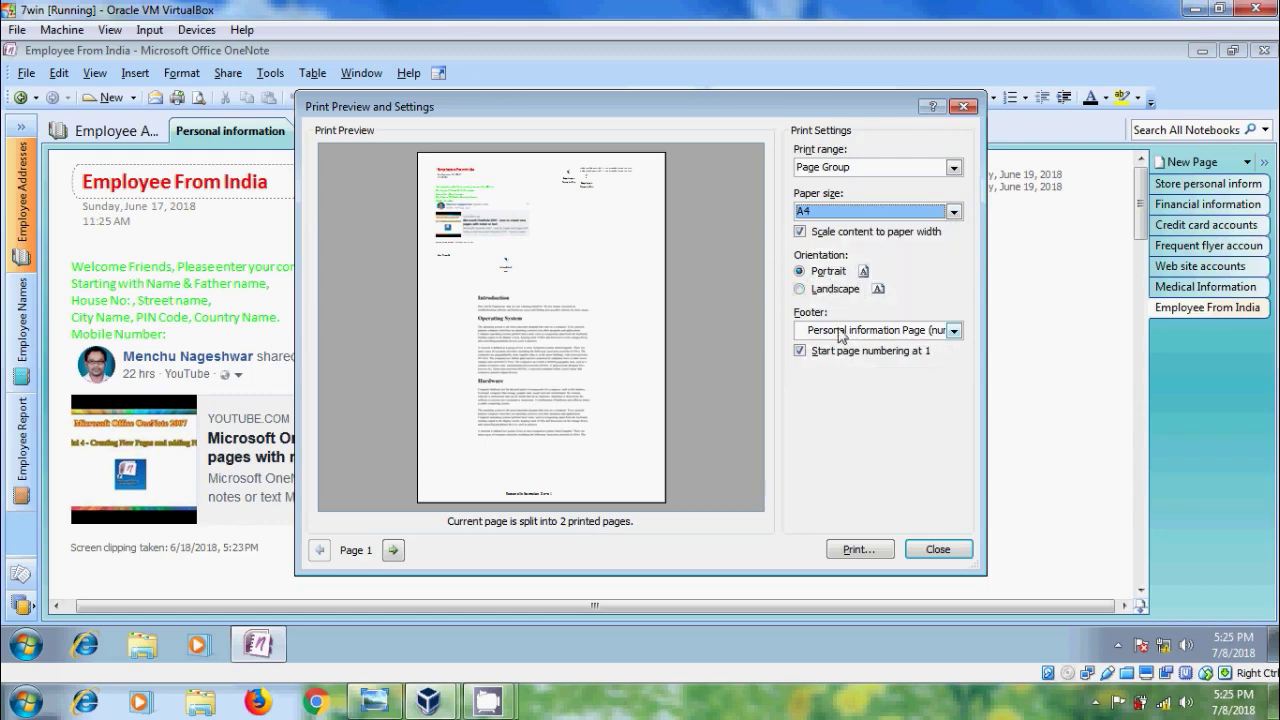
Step: Set the footer to show only the page number and proceed to printing
{"action": "left_click", "coordinate": [953, 333]}
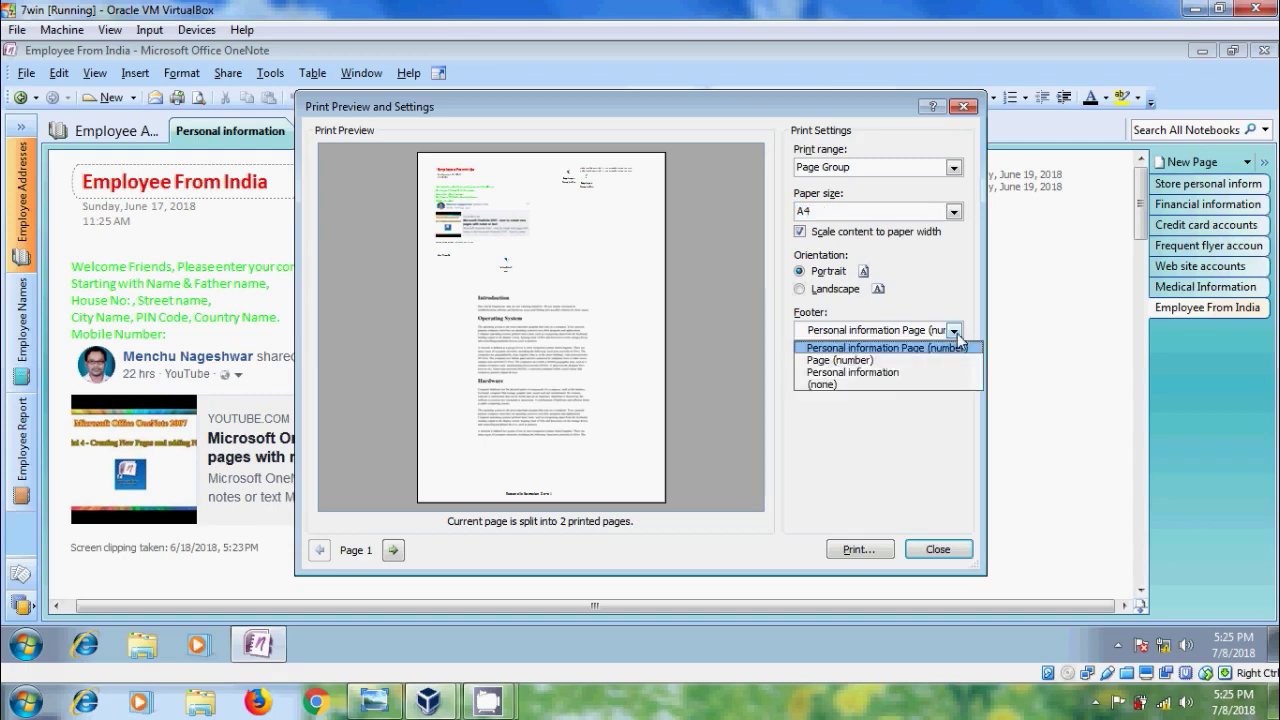
{"action": "left_click", "coordinate": [884, 360]}
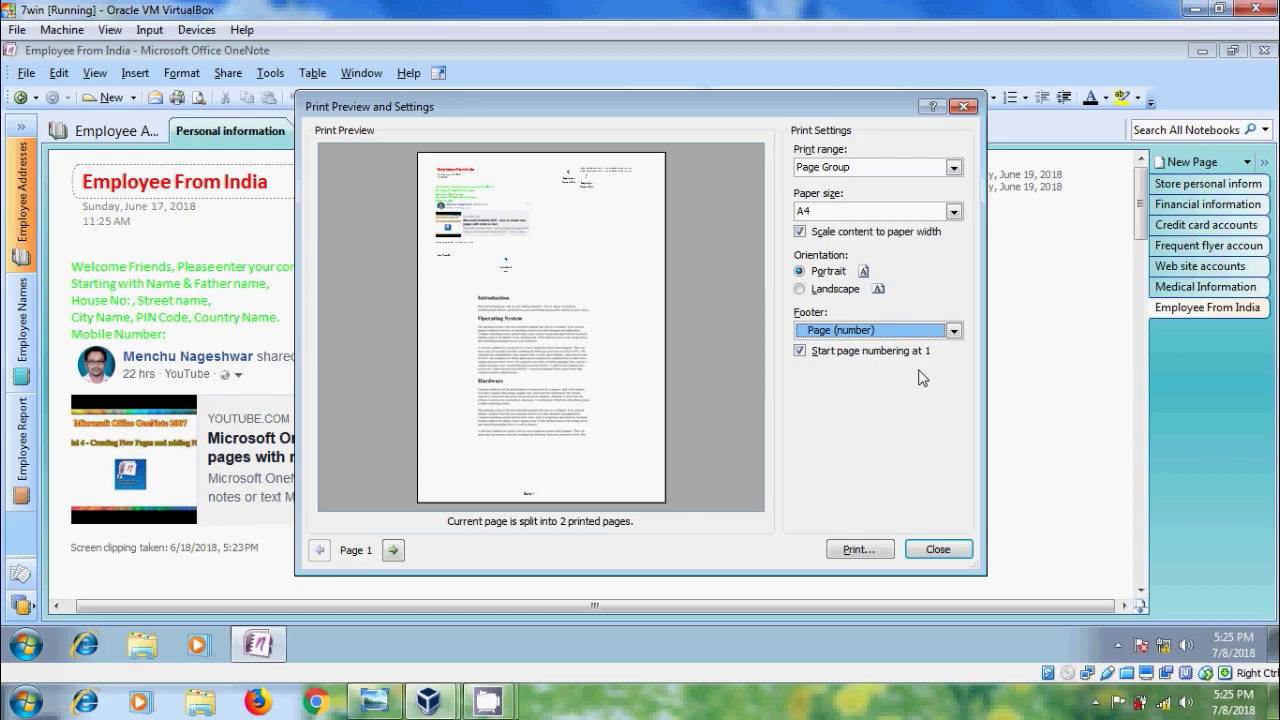
{"action": "left_click", "coordinate": [878, 550]}
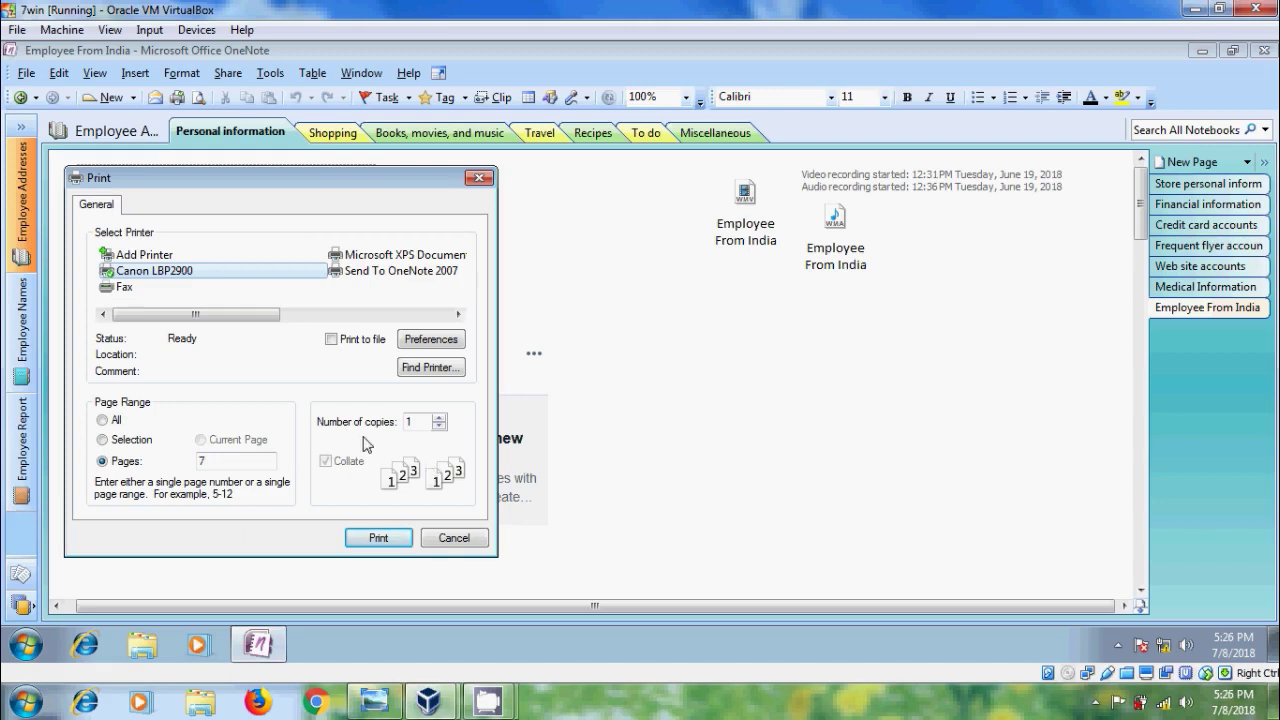
Step: Set the number of copies to 2 and turn off Collate
{"action": "left_click", "coordinate": [440, 419]}
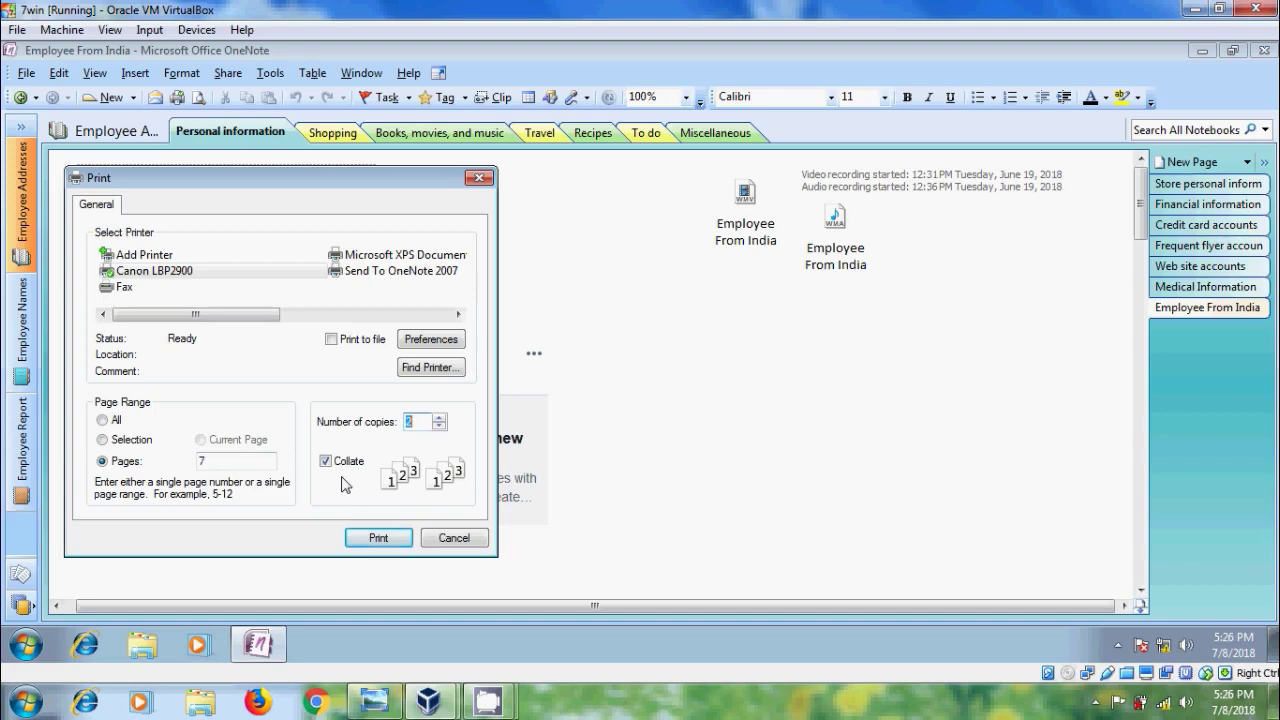
{"action": "left_click", "coordinate": [325, 461]}
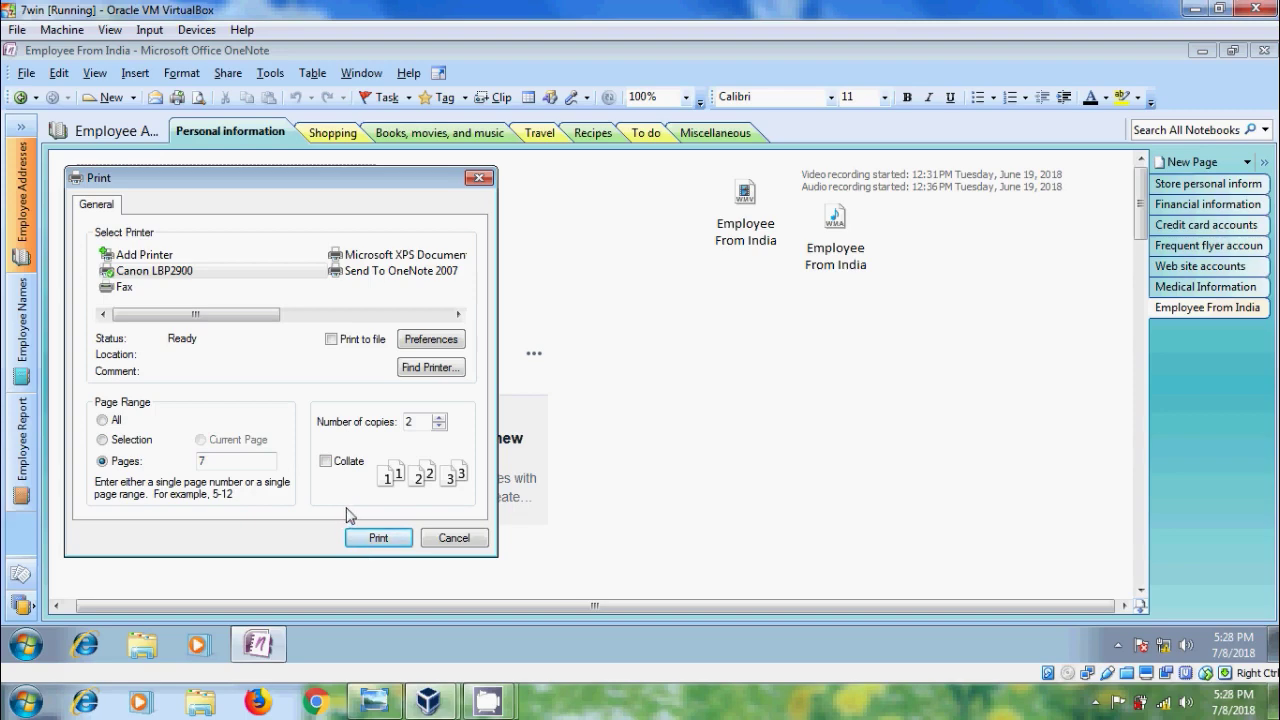
{"action": "left_click", "coordinate": [450, 343]}
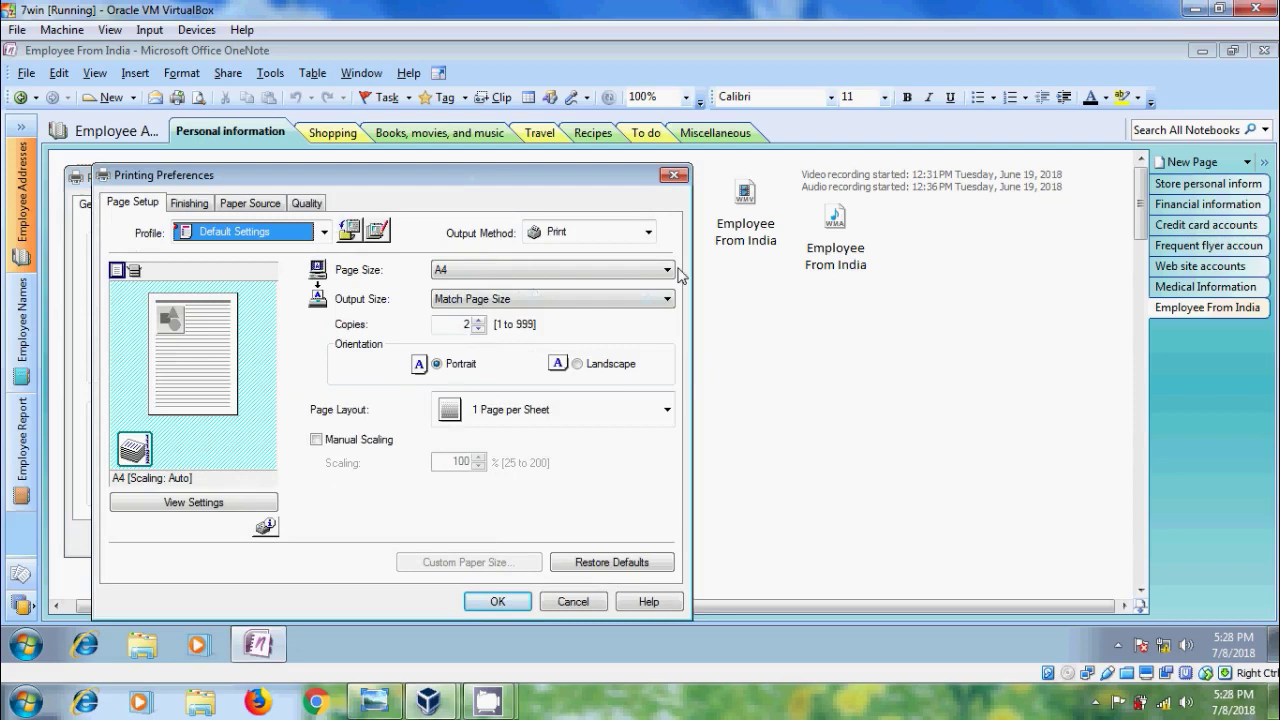
{"action": "left_click", "coordinate": [667, 270]}
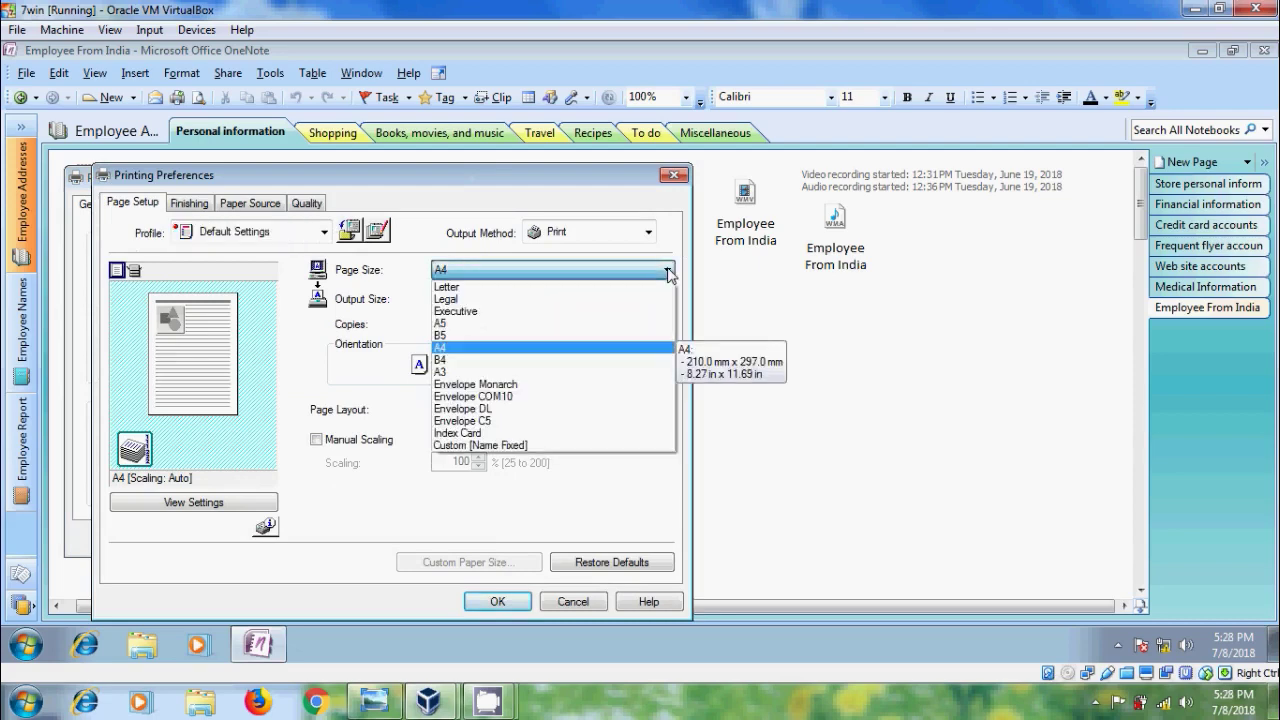
{"action": "left_click", "coordinate": [667, 273]}
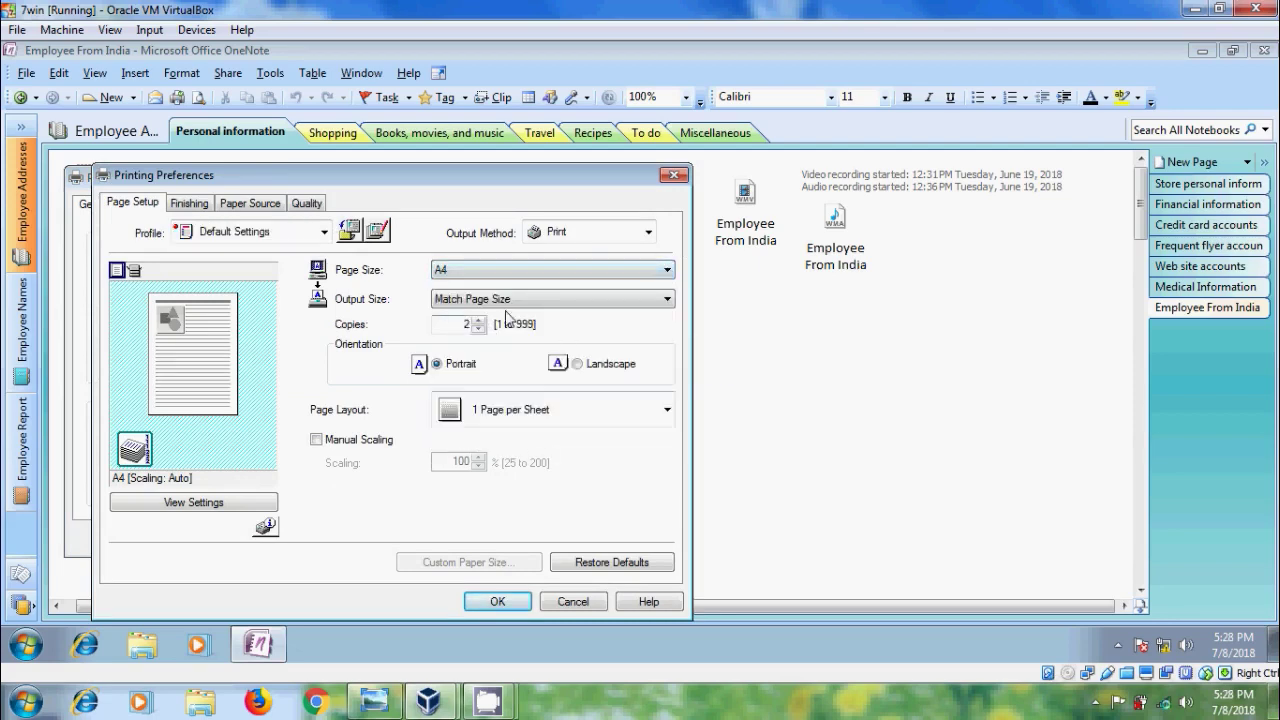
{"action": "left_click", "coordinate": [667, 299]}
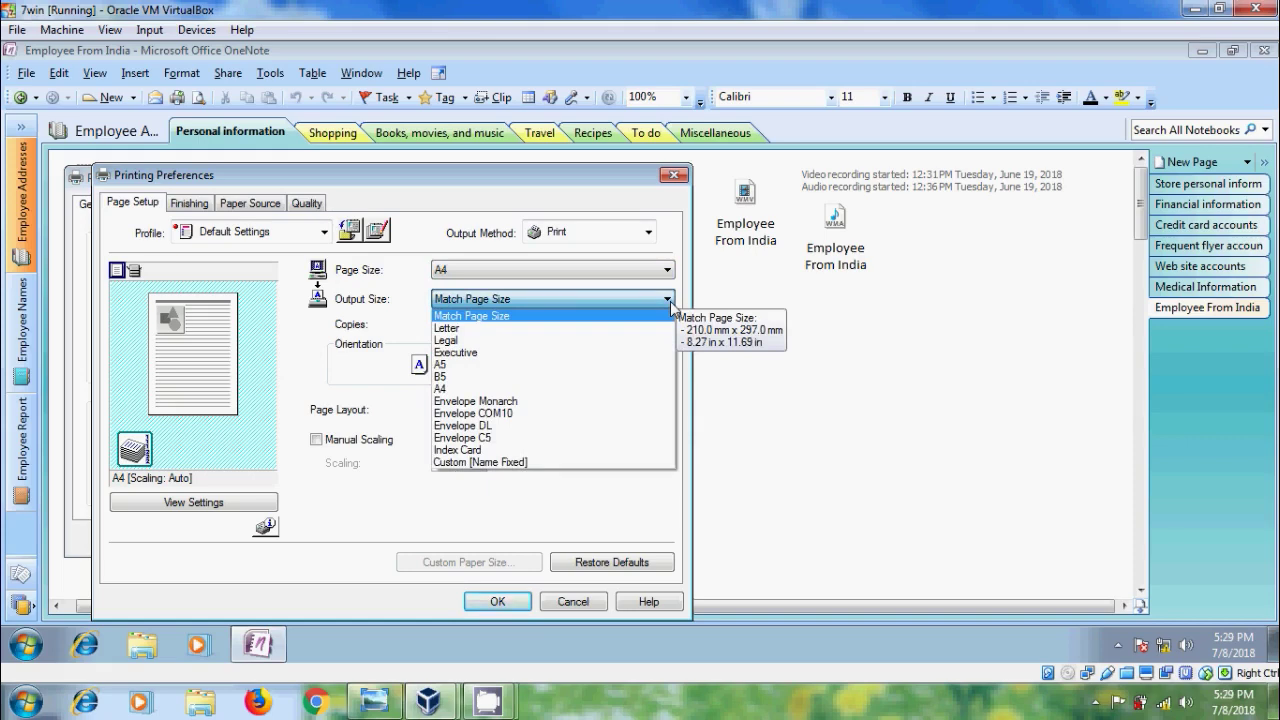
{"action": "left_click", "coordinate": [671, 306]}
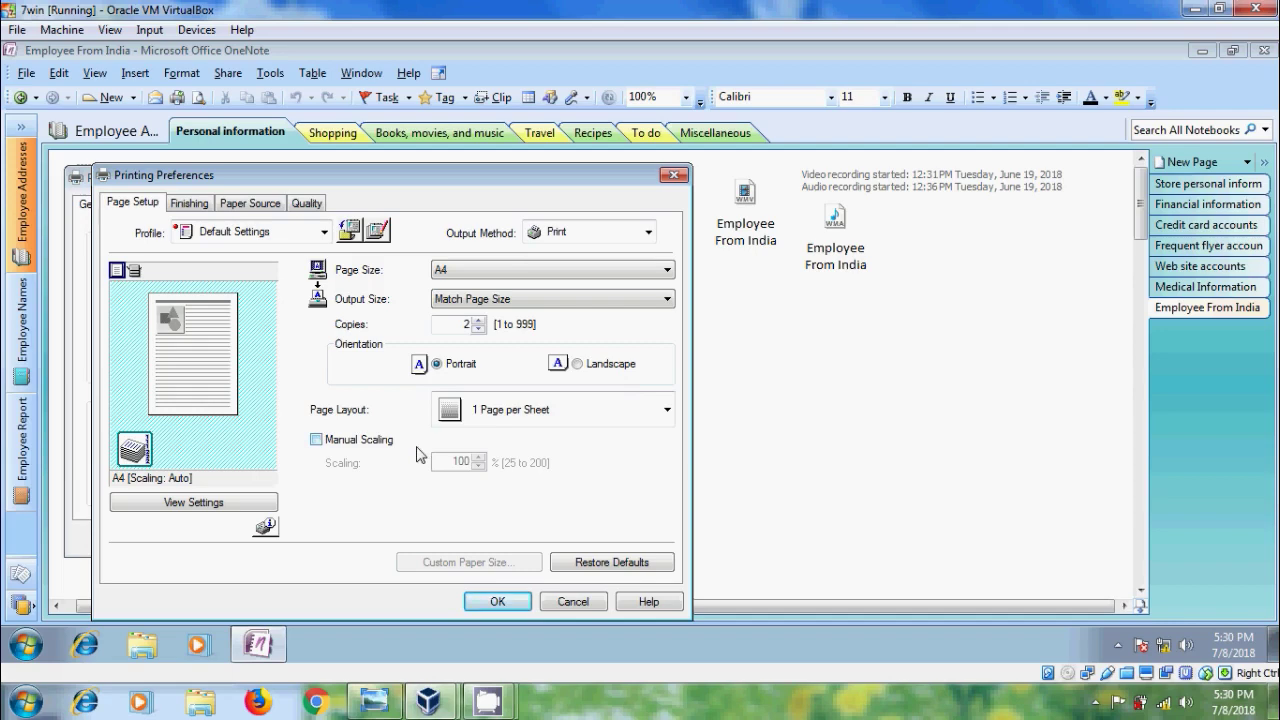
Step: Try 2 pages per sheet, revert to 1 page per sheet, and enable manual scaling at 100%
{"action": "left_click", "coordinate": [668, 418]}
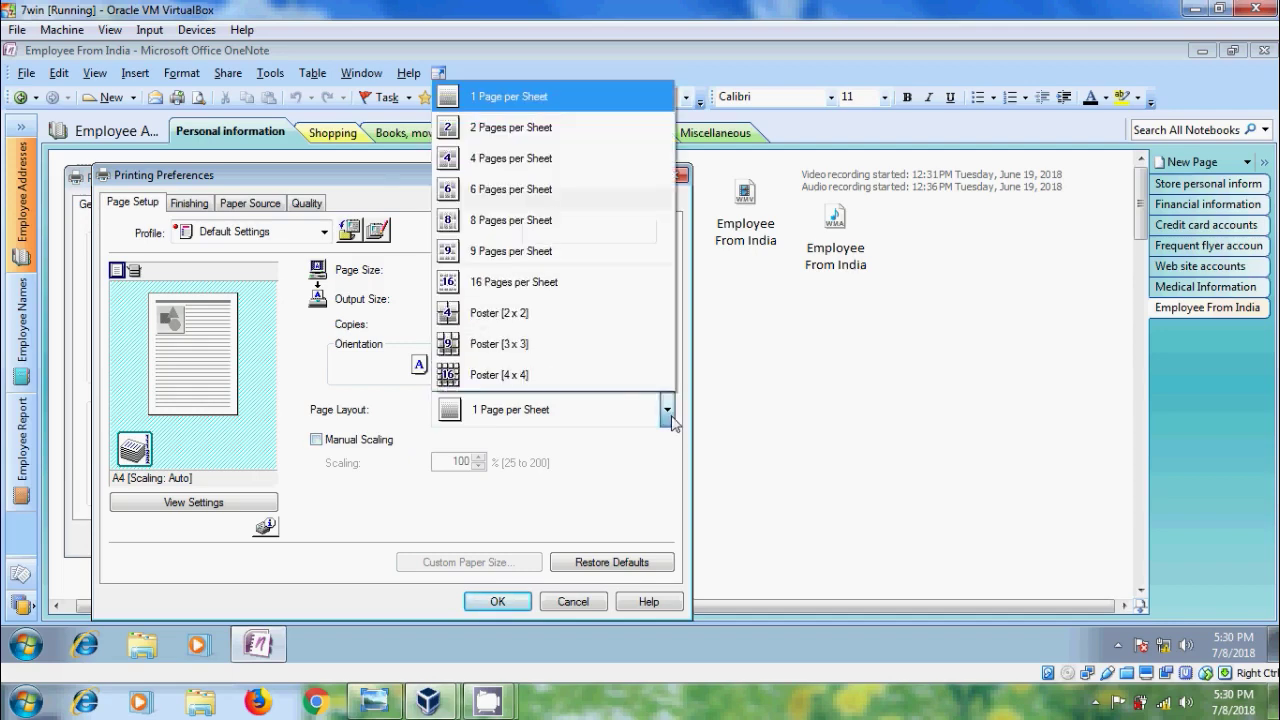
{"action": "left_click", "coordinate": [550, 130]}
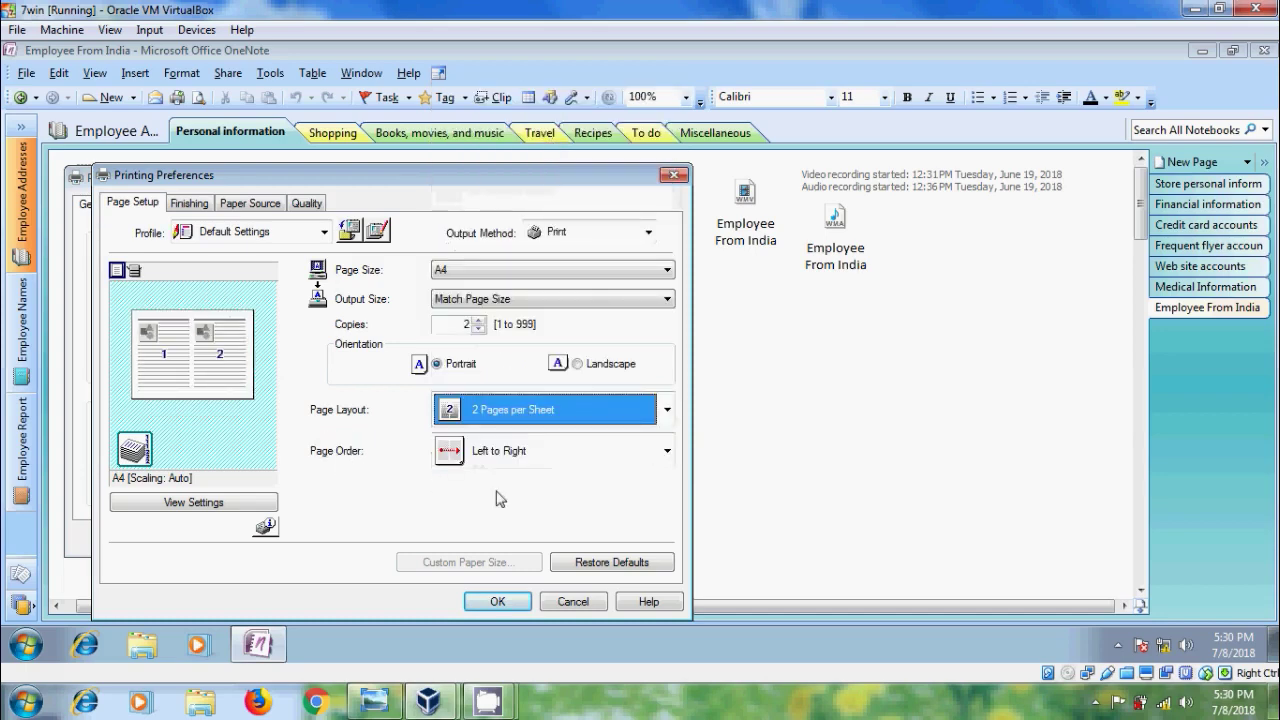
{"action": "left_click", "coordinate": [667, 453]}
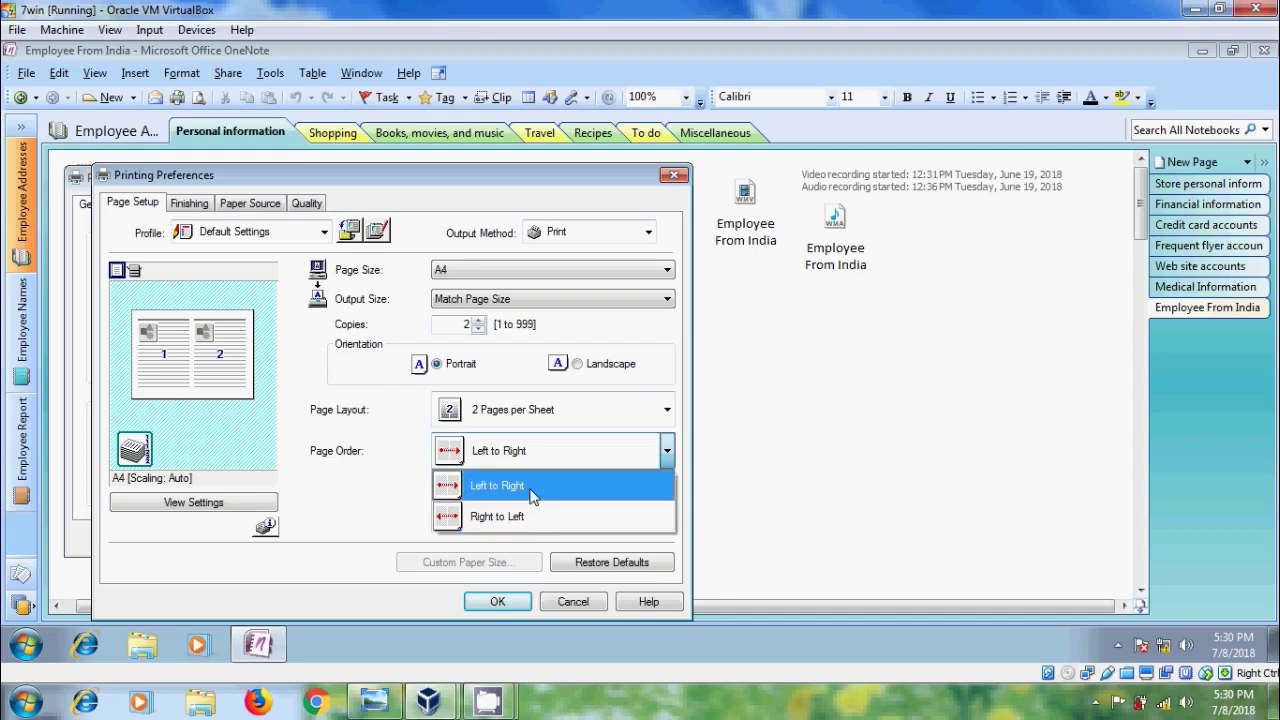
{"action": "left_click", "coordinate": [530, 487]}
{"action": "left_click", "coordinate": [668, 416]}
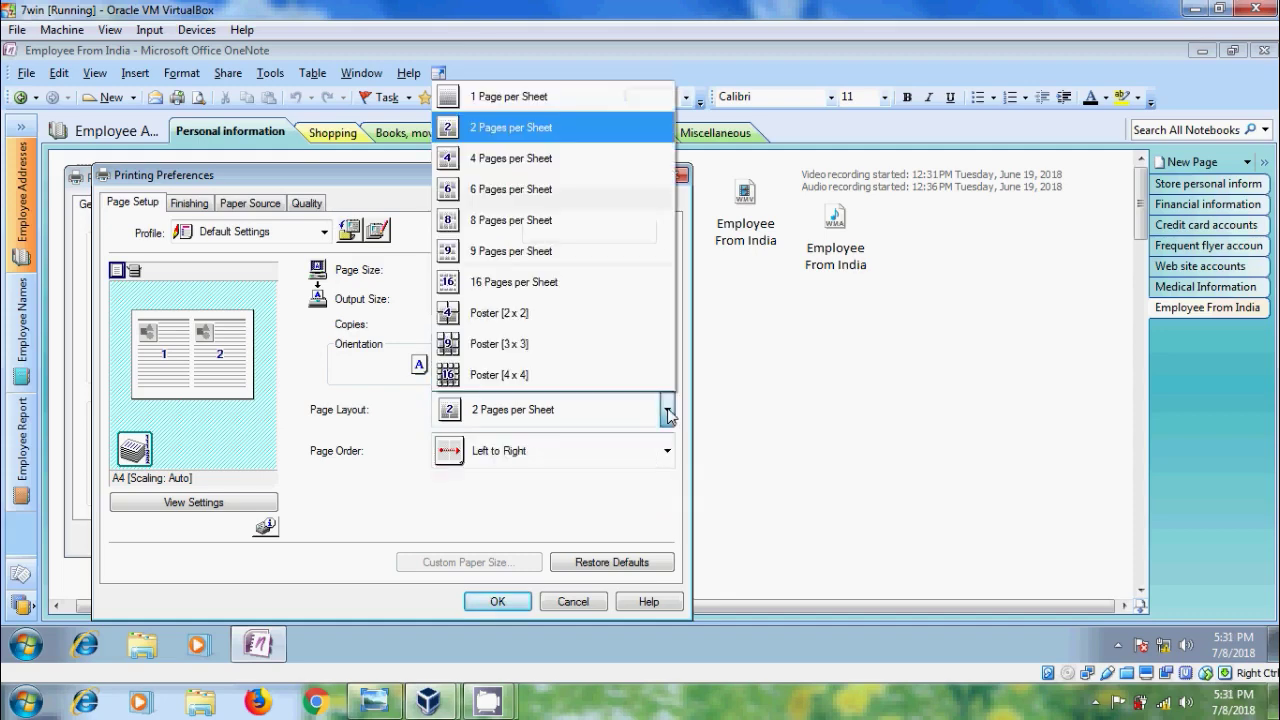
{"action": "left_click", "coordinate": [548, 97]}
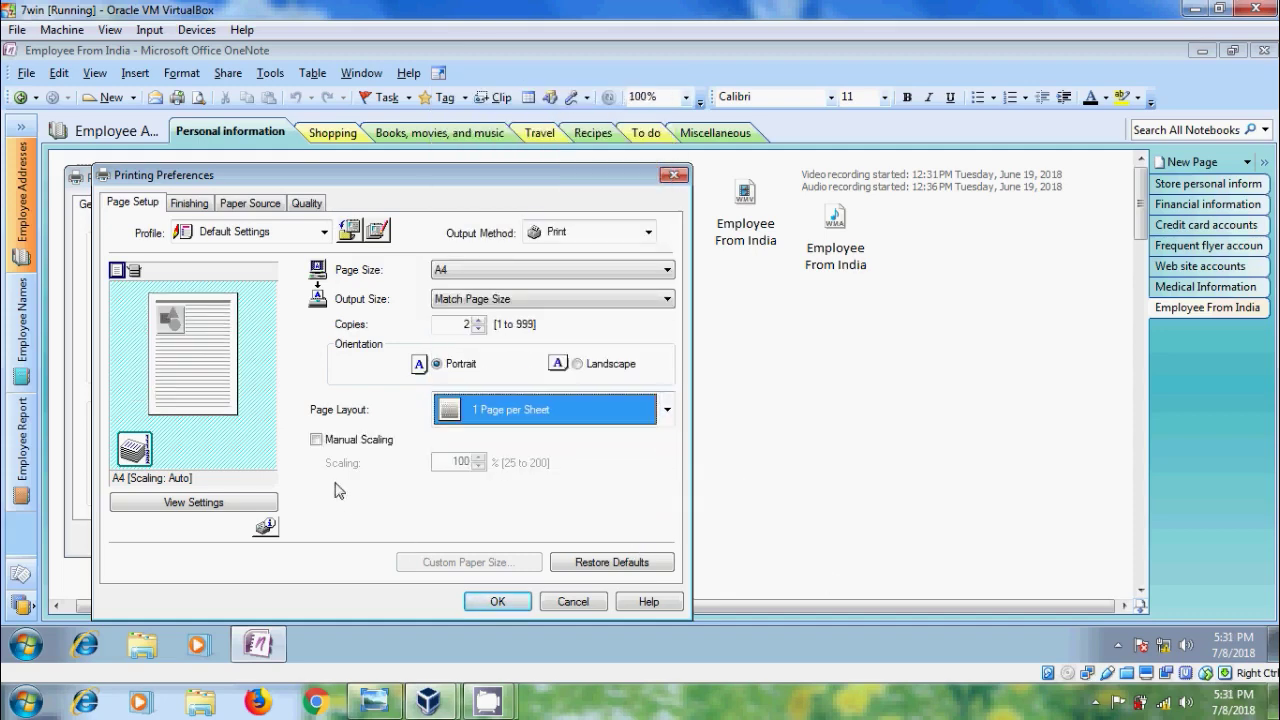
{"action": "left_click", "coordinate": [316, 440]}
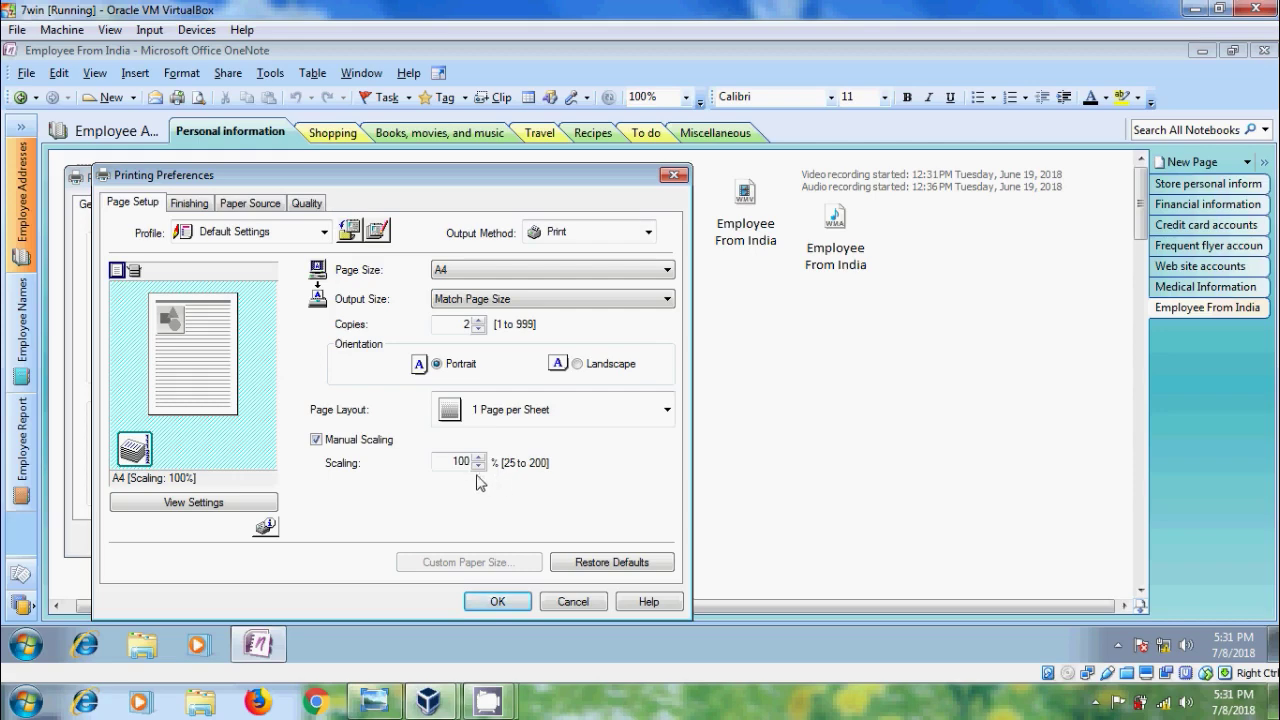
Step: Step scaling down to 76%, up to 135%, then switch back to automatic scaling
{"action": "left_click", "coordinate": [479, 467]}
{"action": "left_click", "coordinate": [479, 467]}
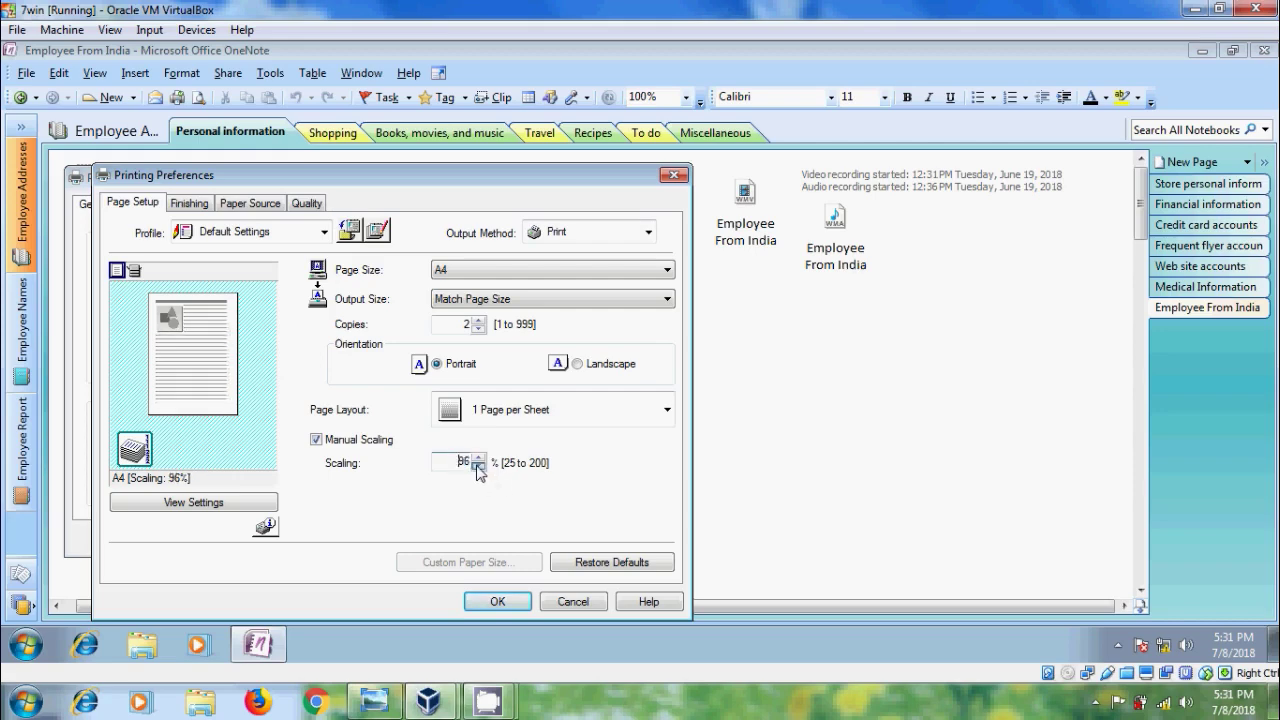
{"action": "left_click", "coordinate": [479, 467]}
{"action": "left_click", "coordinate": [479, 467]}
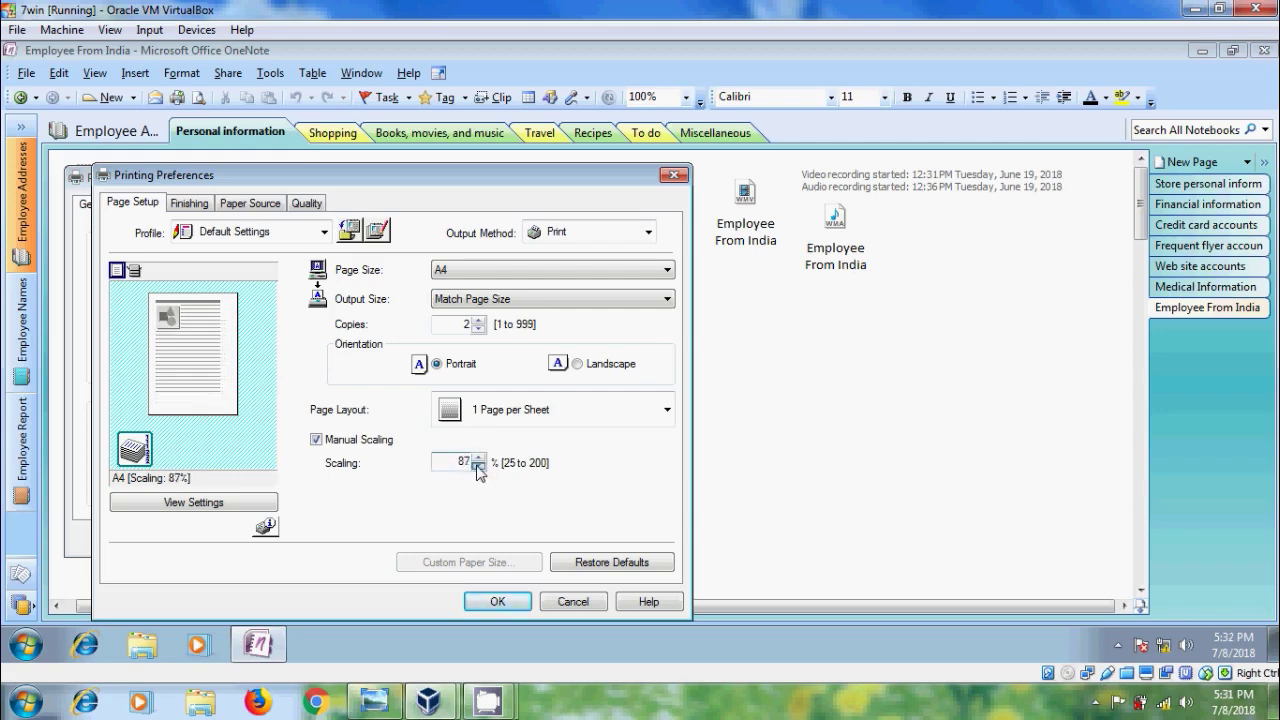
{"action": "left_click", "coordinate": [479, 467]}
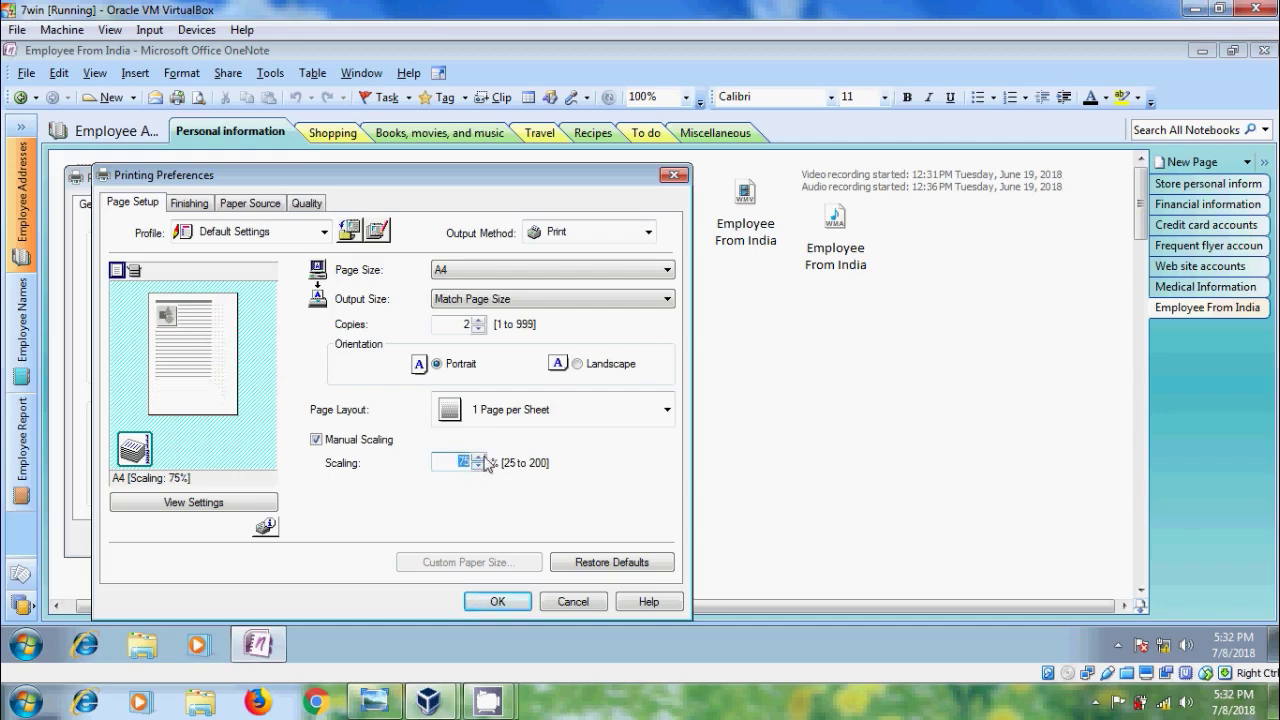
{"action": "left_click", "coordinate": [479, 458]}
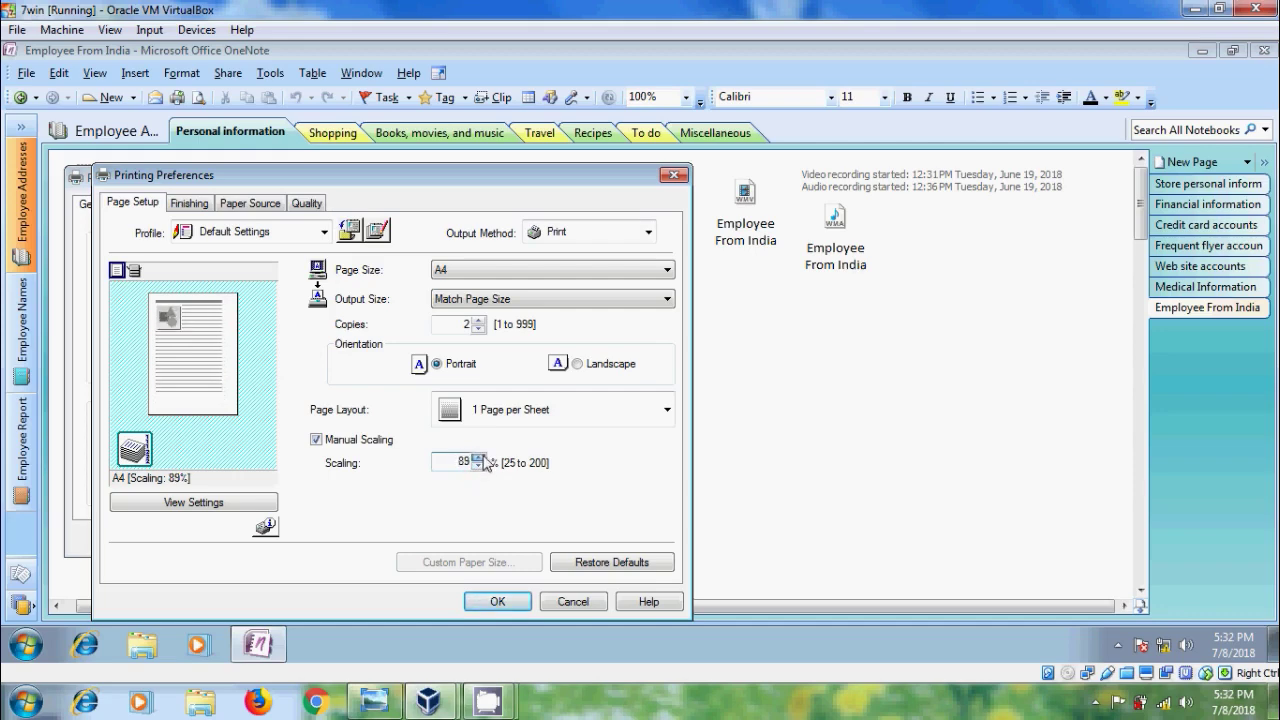
{"action": "left_click", "coordinate": [479, 458]}
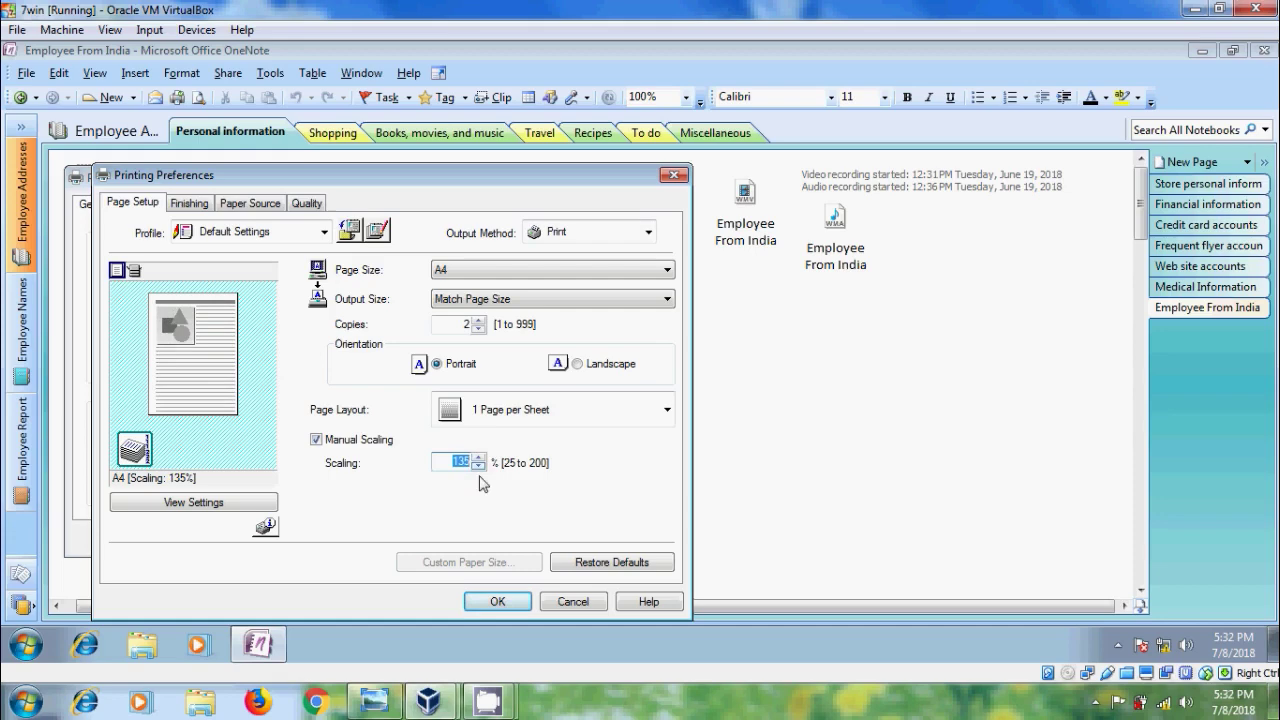
{"action": "left_click", "coordinate": [316, 440]}
Step: Review the Finishing and Paper Source settings, keeping Plain Paper as the paper type
{"action": "left_click", "coordinate": [190, 203]}
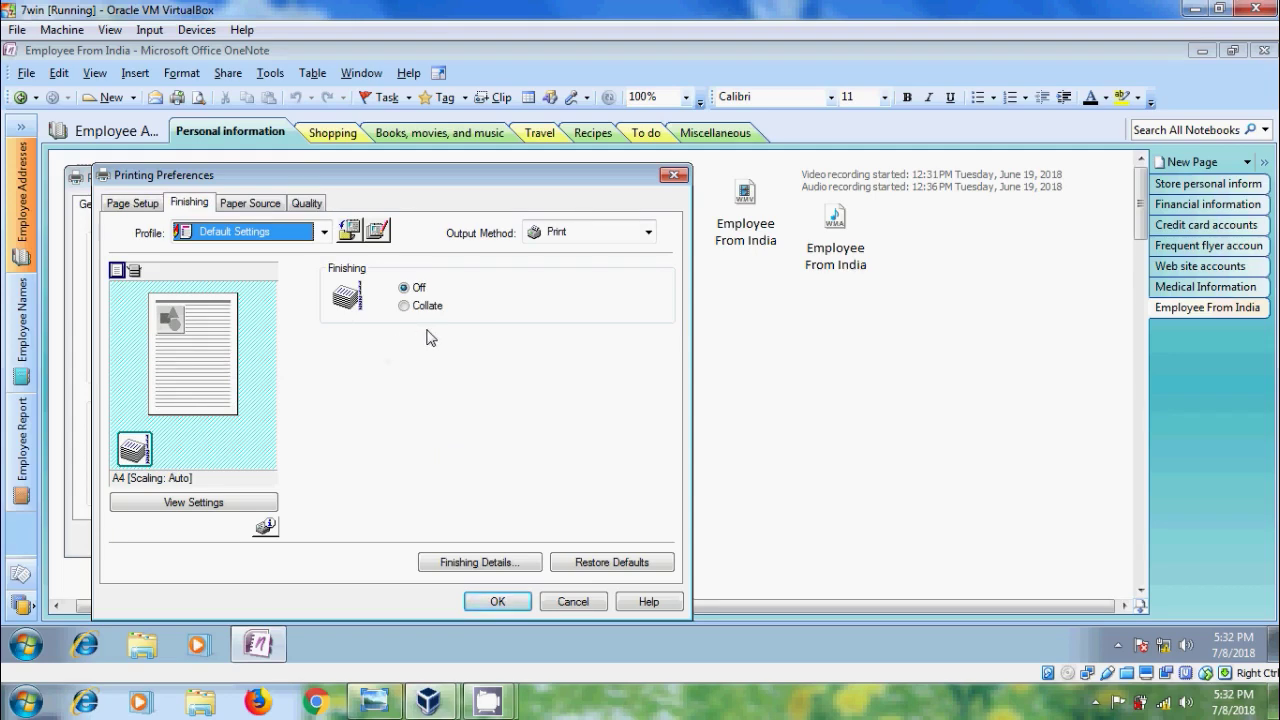
{"action": "left_click", "coordinate": [250, 203]}
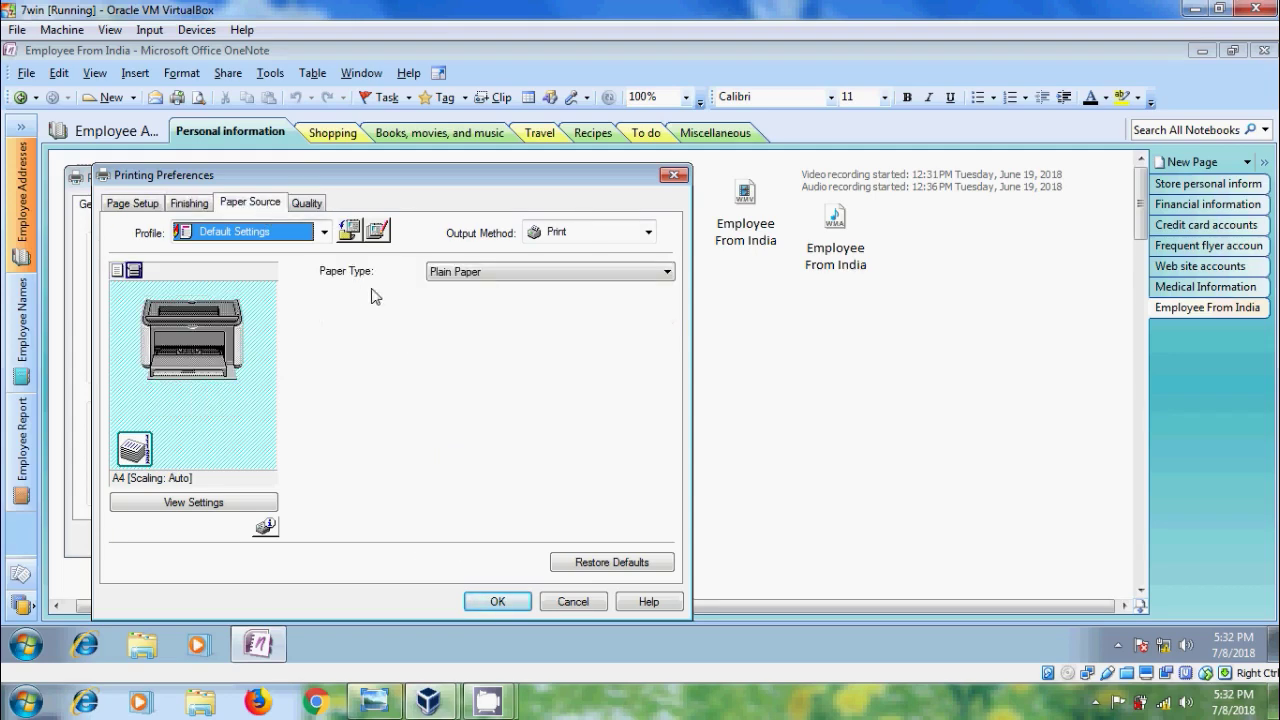
{"action": "left_click", "coordinate": [667, 271]}
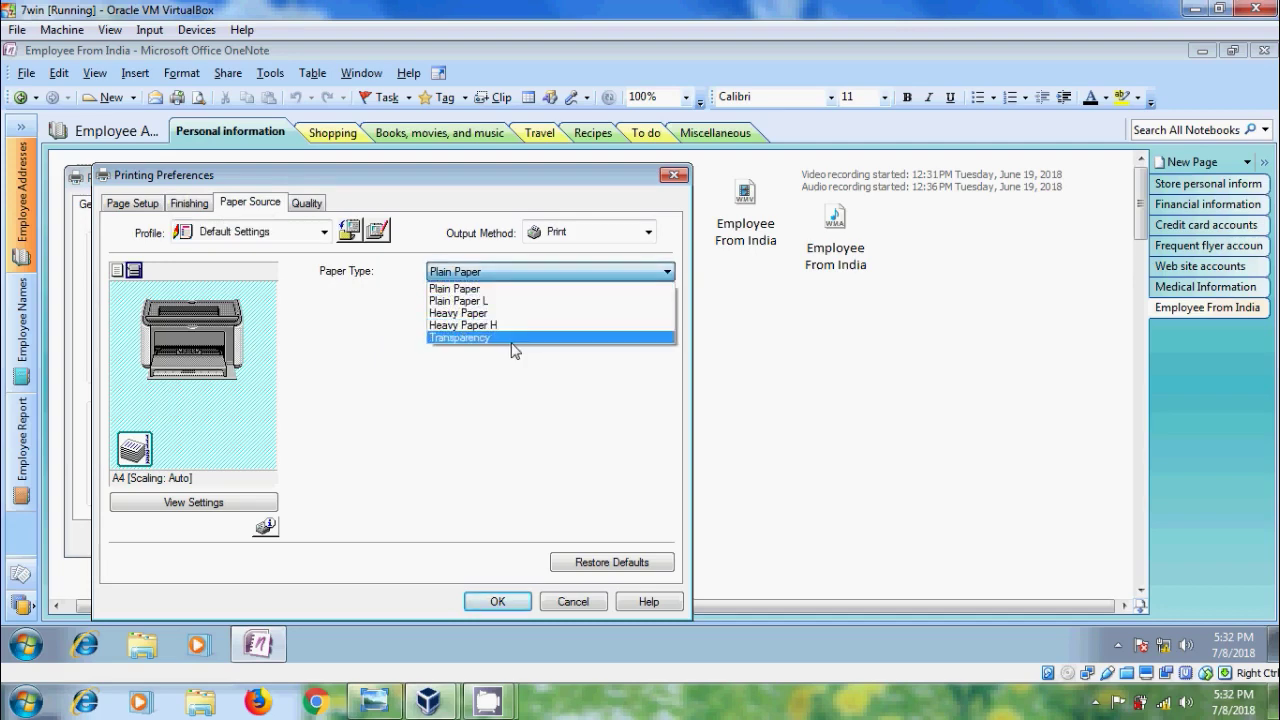
{"action": "left_click", "coordinate": [667, 274]}
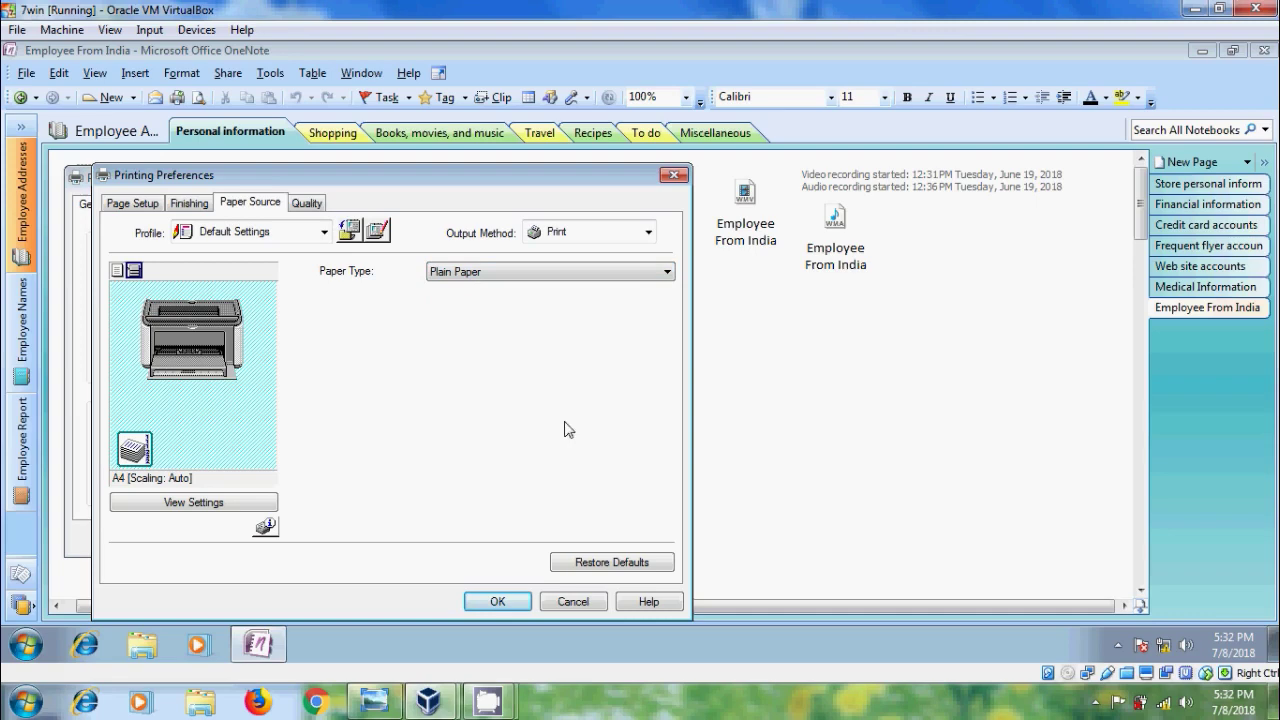
{"action": "left_click", "coordinate": [308, 204]}
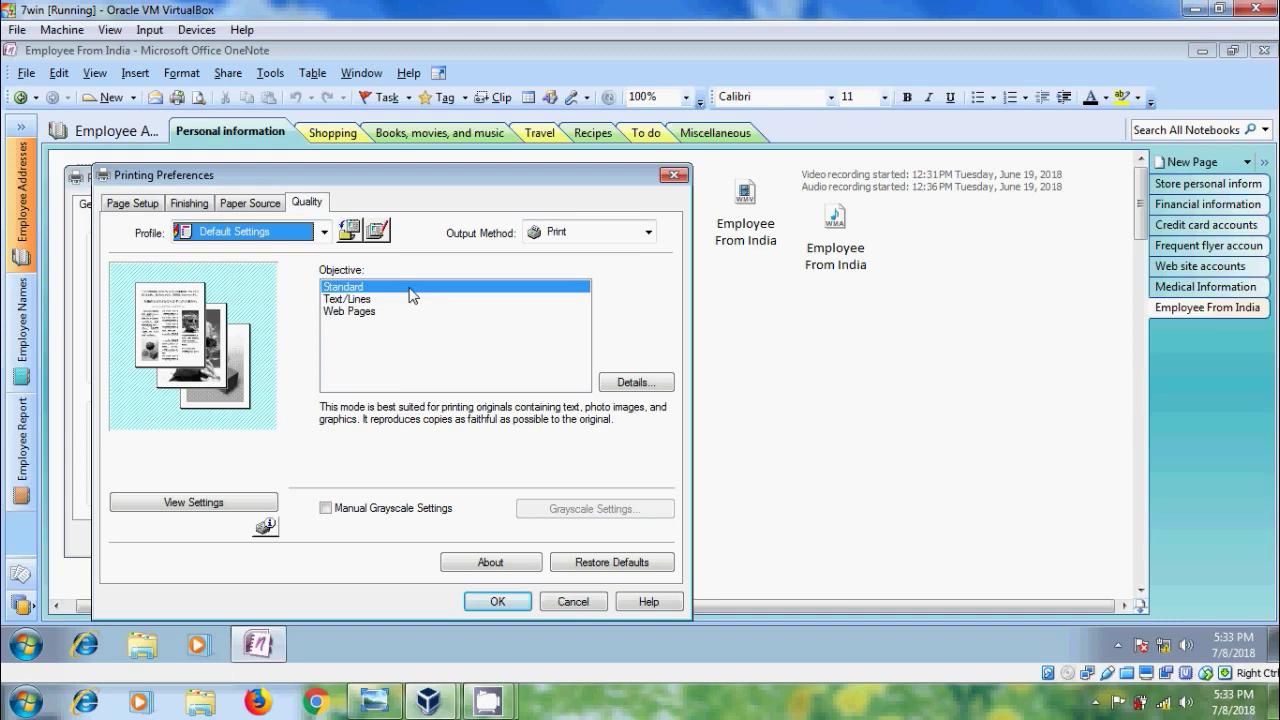
Step: Try the Text/Lines and Web Pages quality objectives, then reselect Standard
{"action": "left_click", "coordinate": [360, 300]}
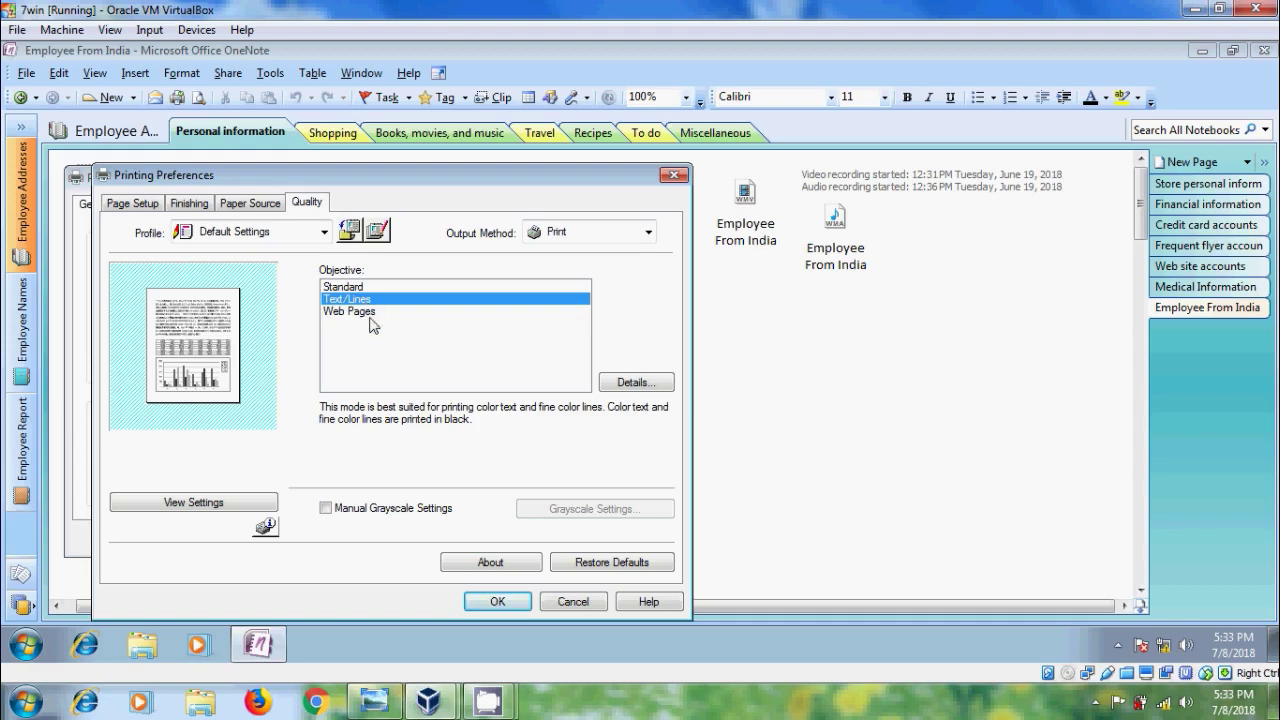
{"action": "left_click", "coordinate": [370, 312]}
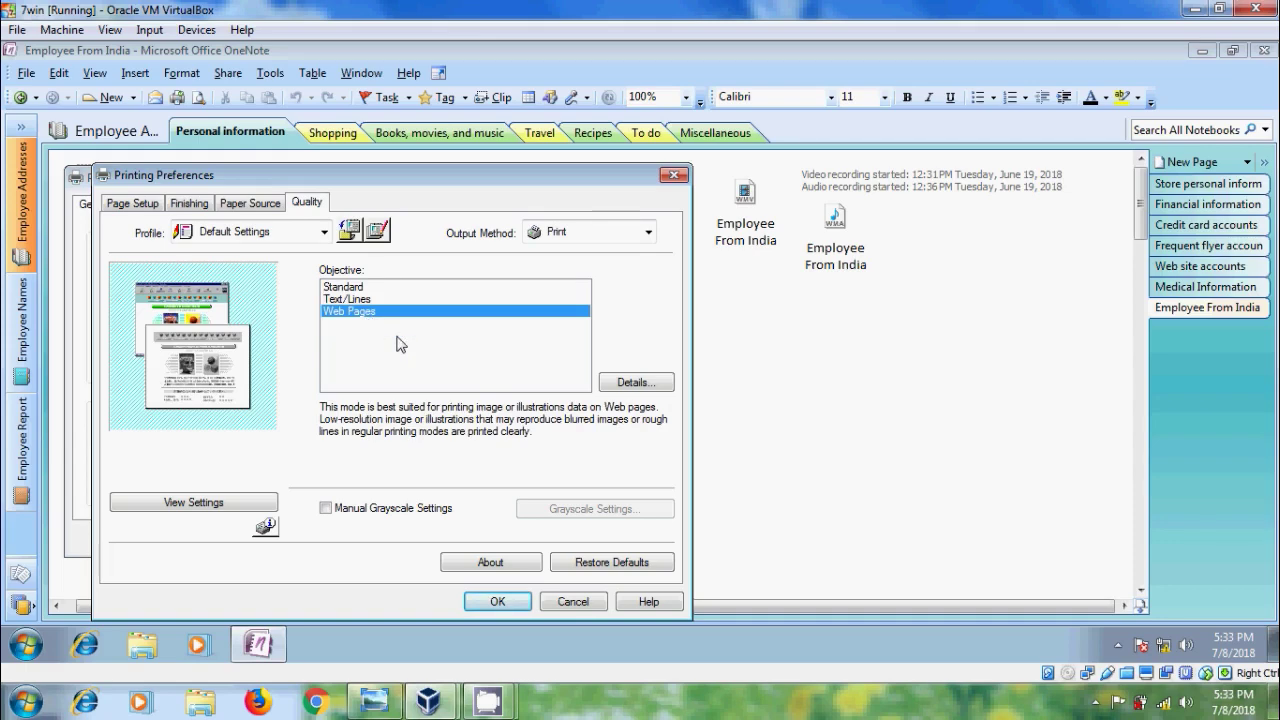
{"action": "left_click", "coordinate": [358, 288]}
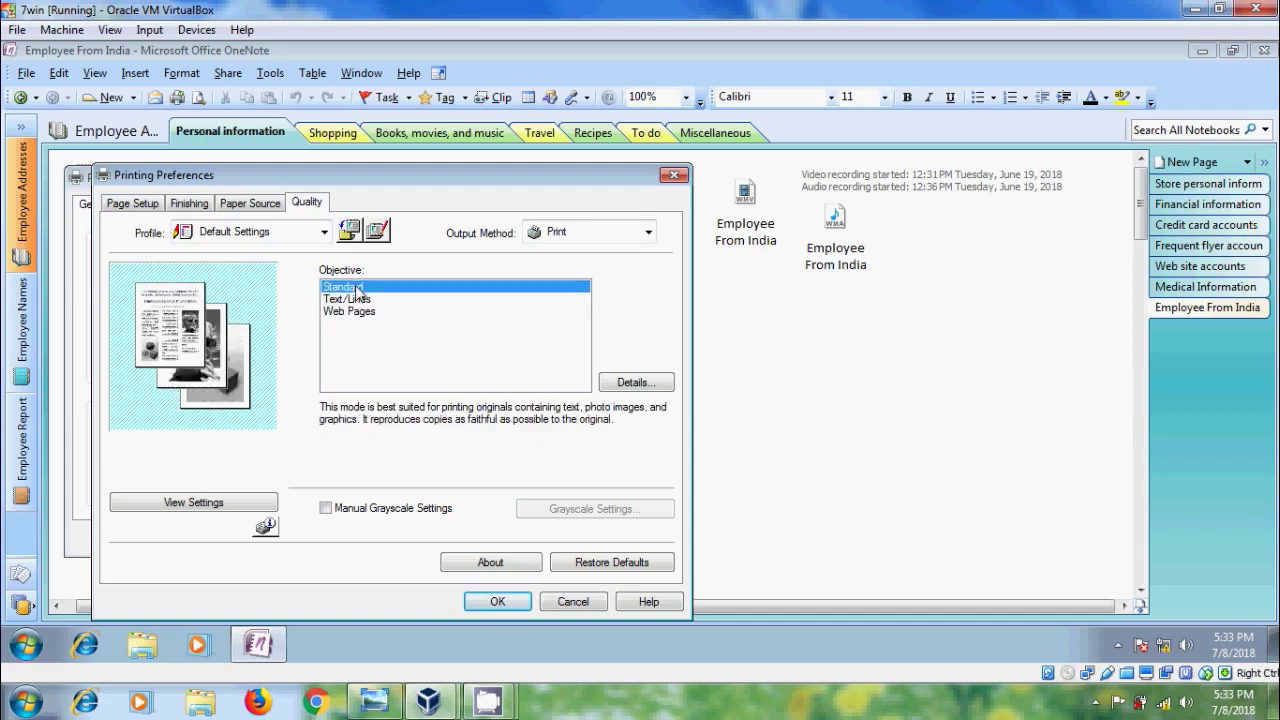
Step: Enable Manual Grayscale Settings, accept the grayscale settings unchanged, and start a new profile
{"action": "left_click", "coordinate": [326, 508]}
{"action": "left_click", "coordinate": [610, 510]}
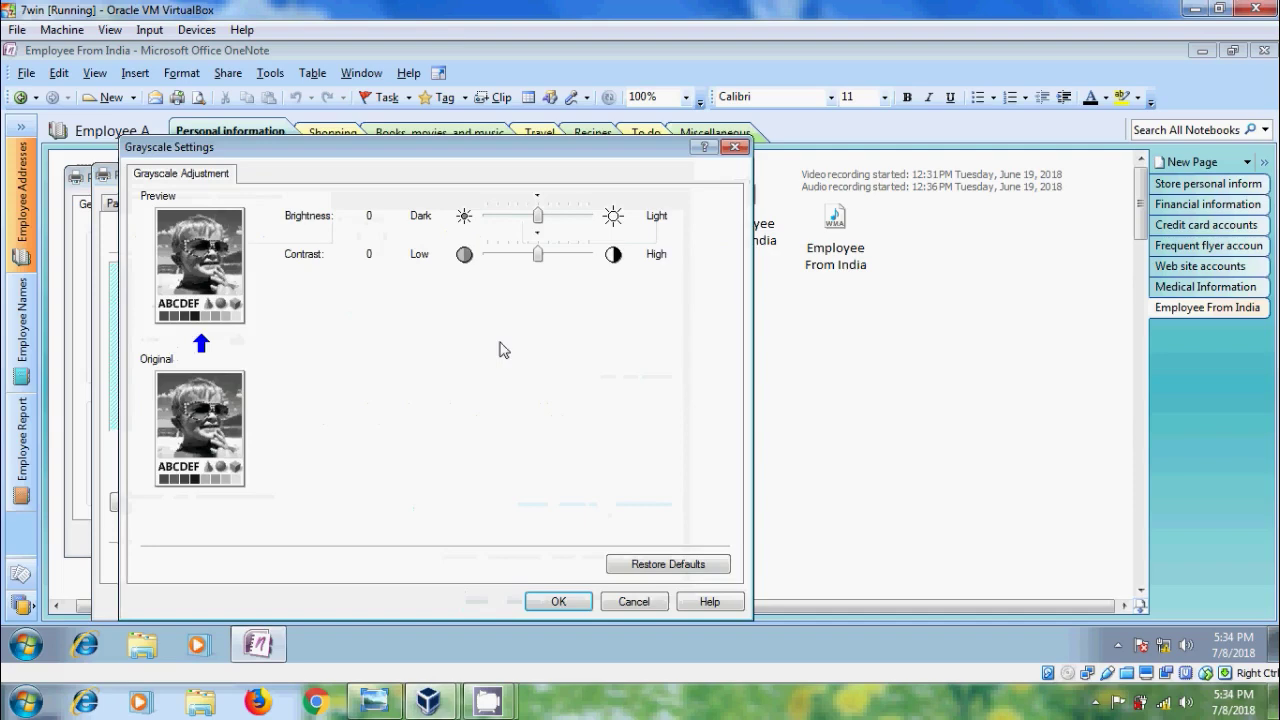
{"action": "left_click", "coordinate": [566, 604]}
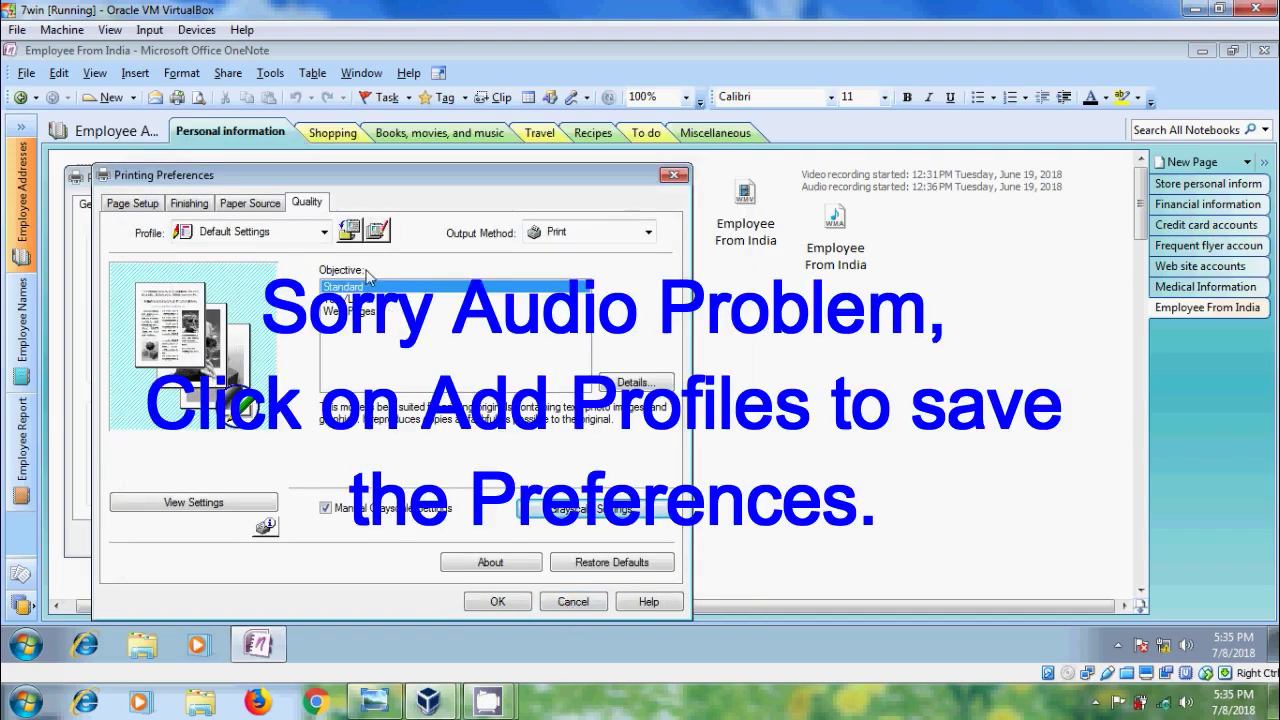
{"action": "left_click", "coordinate": [356, 236]}
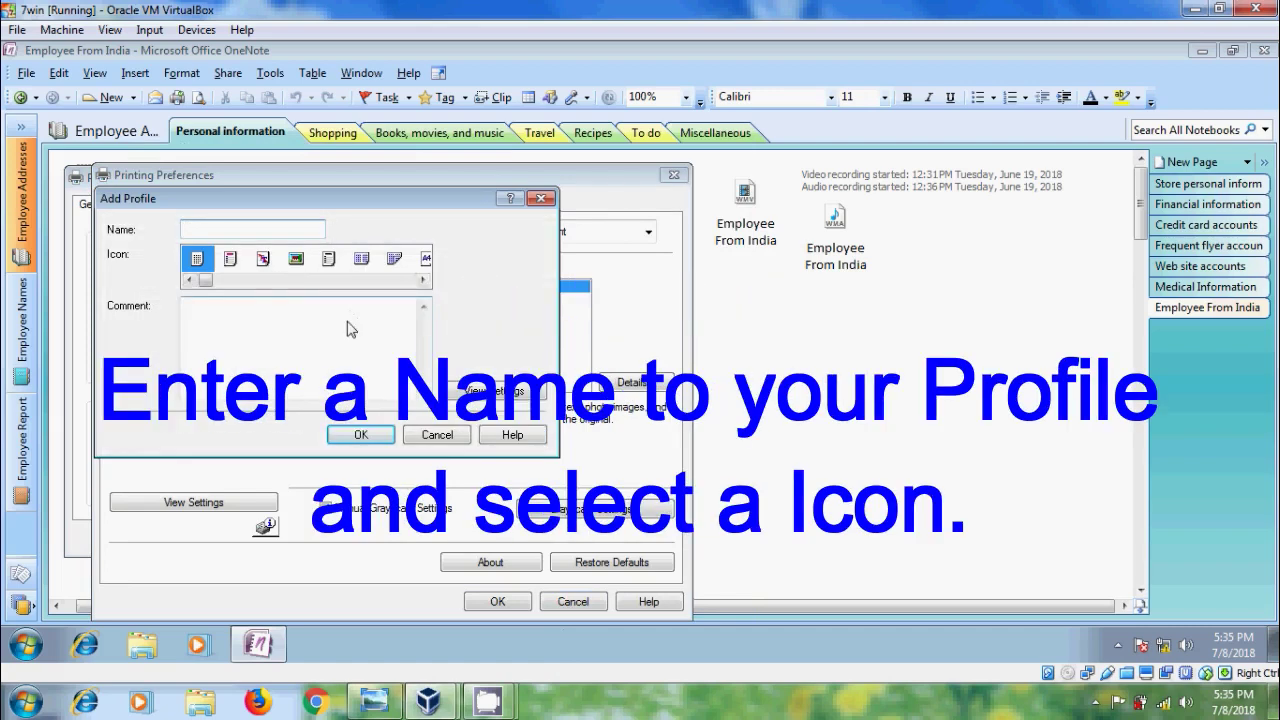
Step: Name the new profile 'cherry', give it the first icon, and save it
{"action": "type", "text": "cherry"}
{"action": "left_click", "coordinate": [220, 283]}
{"action": "mouse_move", "coordinate": [222, 289]}
{"action": "left_mouse_down"}
{"action": "mouse_move", "coordinate": [427, 305]}
{"action": "mouse_move", "coordinate": [200, 300]}
{"action": "left_mouse_up"}
{"action": "left_click", "coordinate": [197, 258]}
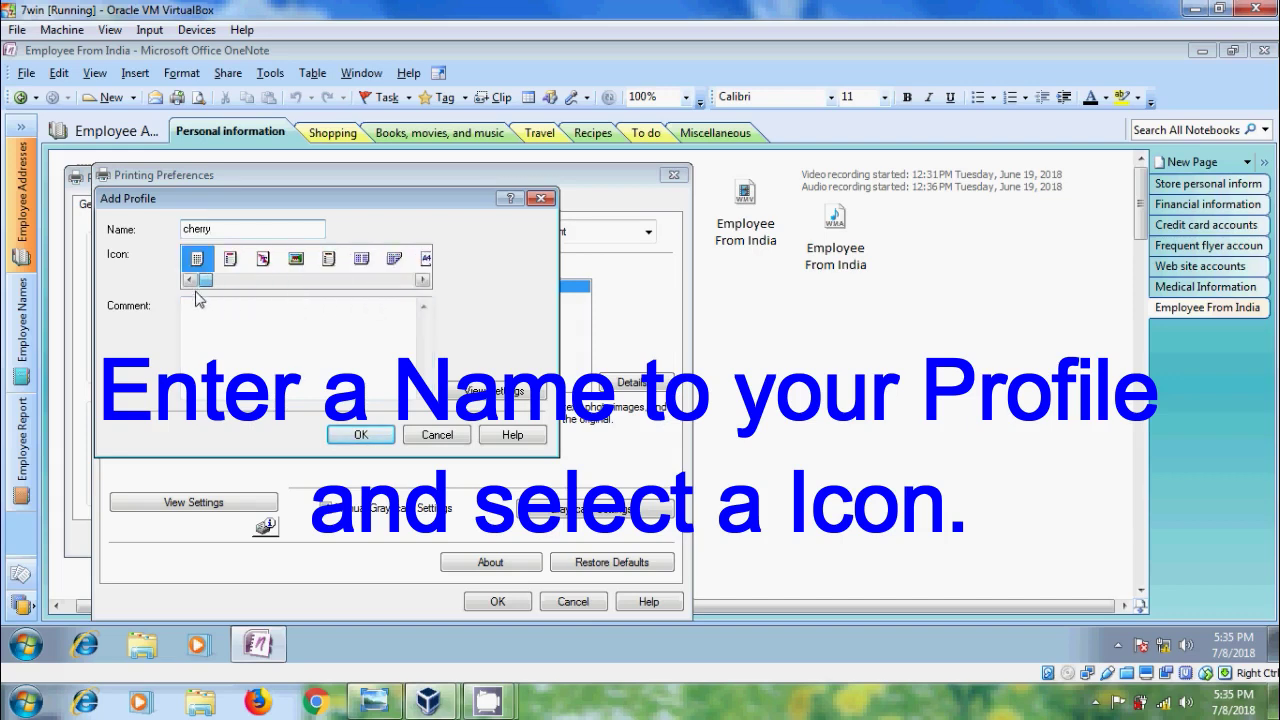
{"action": "left_click", "coordinate": [362, 437]}
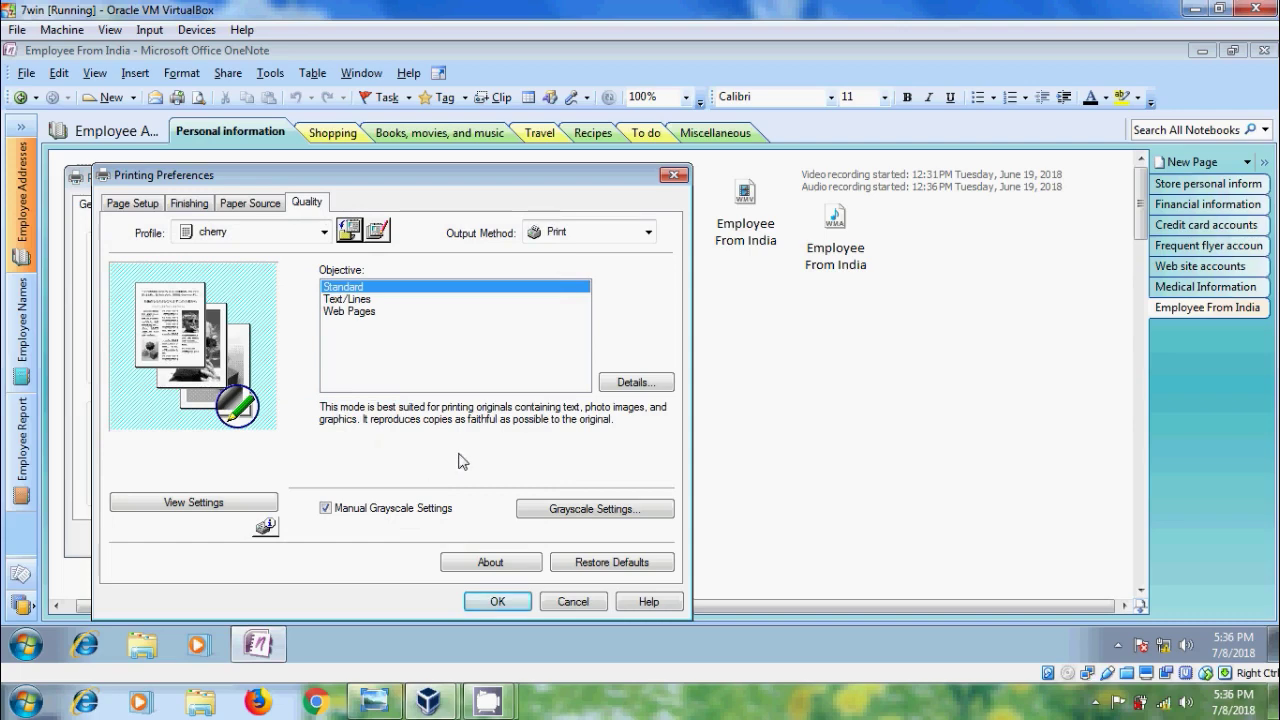
Step: Confirm the printing preferences, returning to the Print dialog for two copies of page 7
{"action": "left_click", "coordinate": [499, 601]}
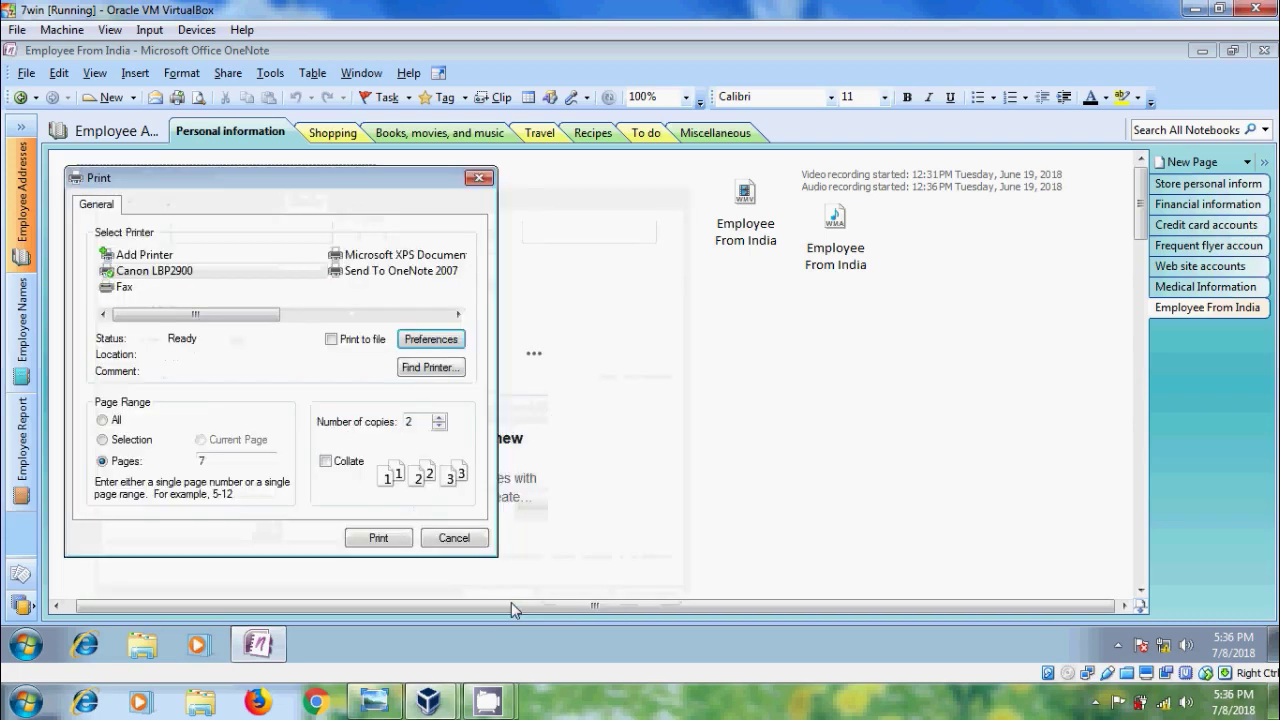